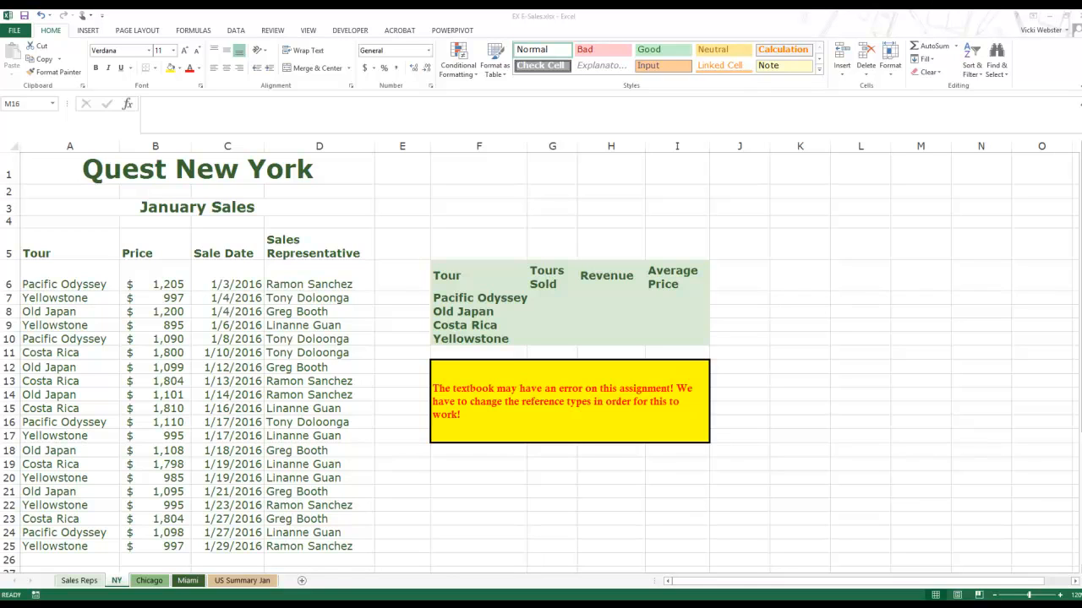
- Examine the tour names in the Tour column of the January sales list
click(545, 301)
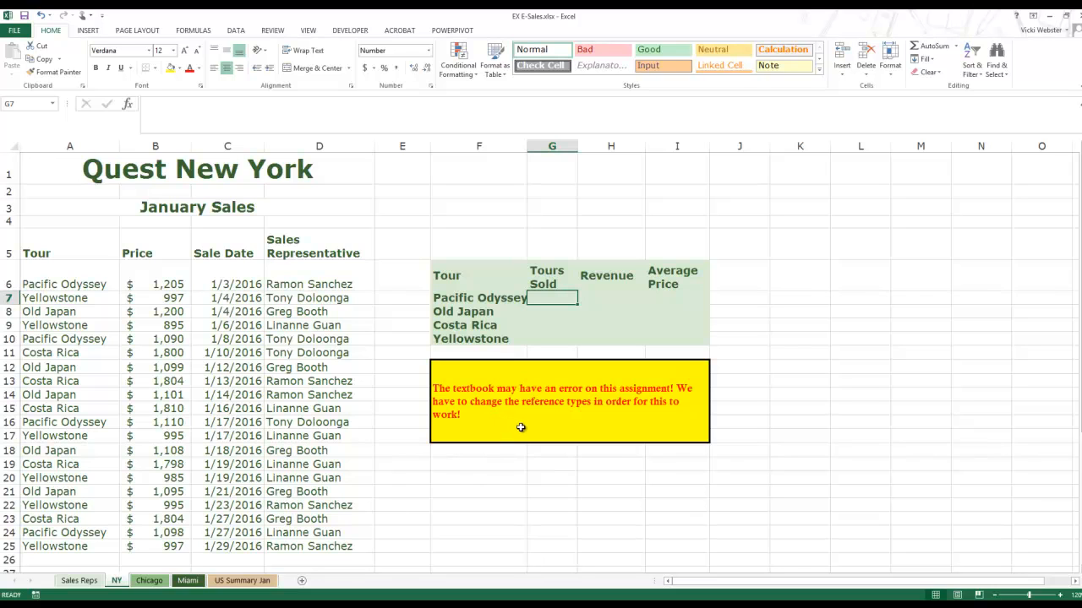
click(72, 393)
click(74, 452)
click(74, 492)
click(72, 531)
click(69, 408)
click(74, 339)
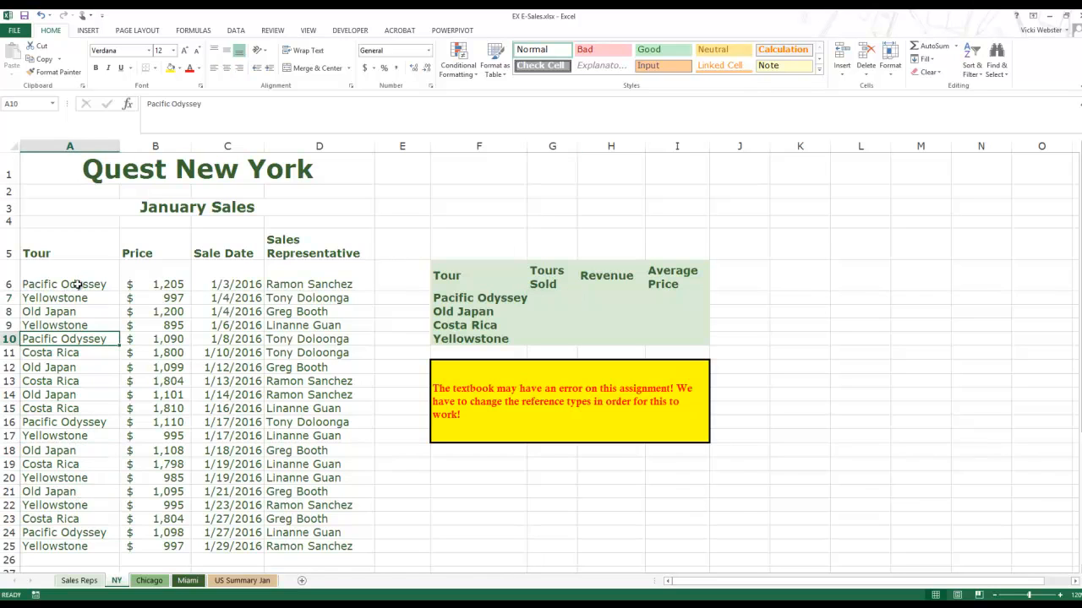
click(80, 284)
click(93, 298)
click(77, 369)
drag(79, 374, 82, 381)
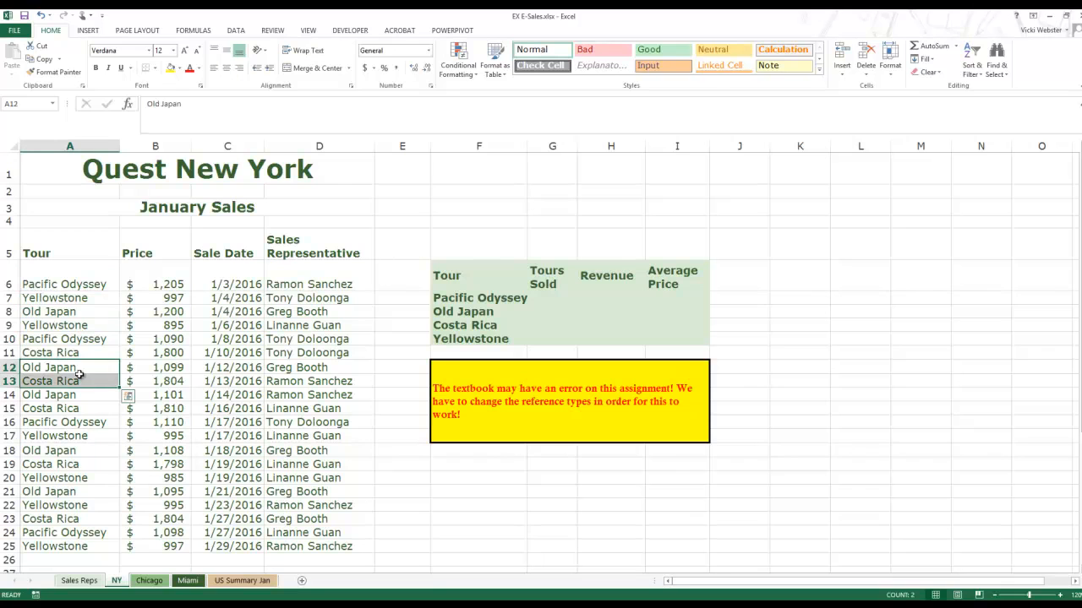
- Insert a COUNTIF function in G7 with range A6:A25 and criteria F7 to count the Pacific Odyssey tours sold
click(549, 298)
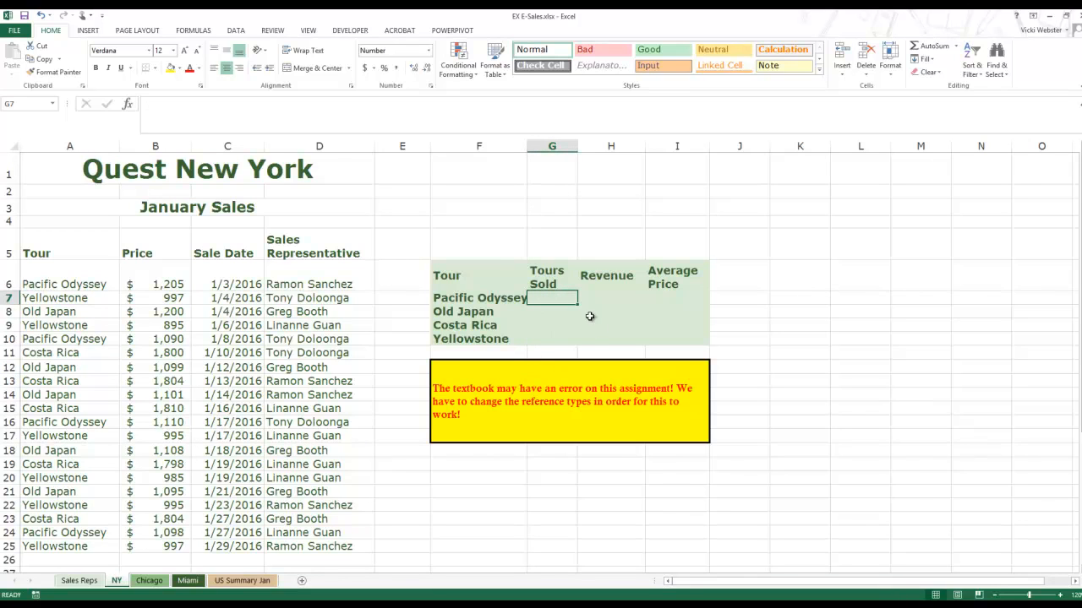
click(193, 30)
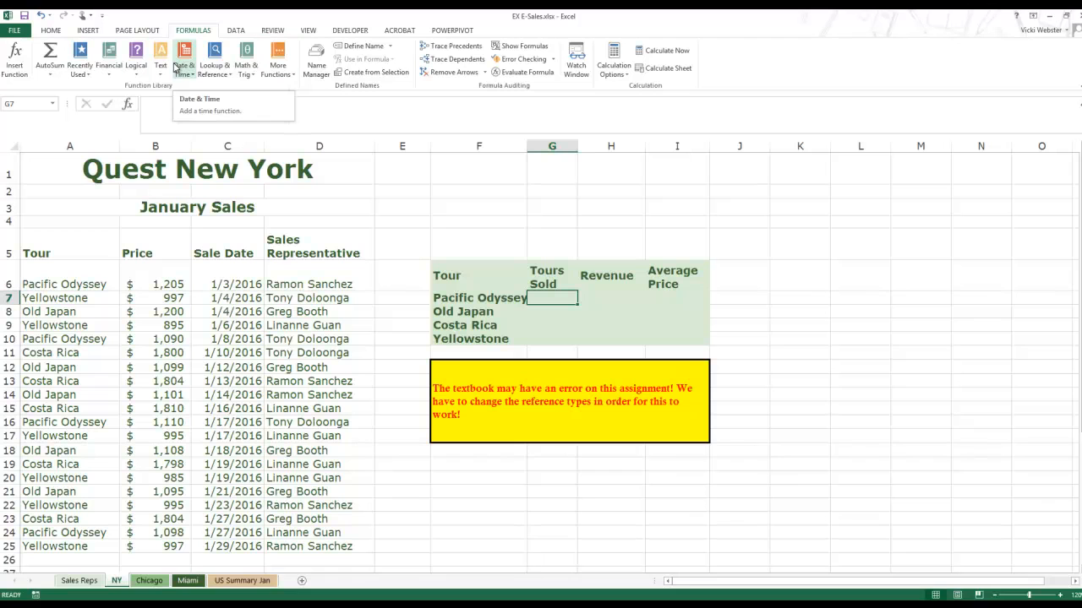
click(270, 71)
mouse_move(292, 88)
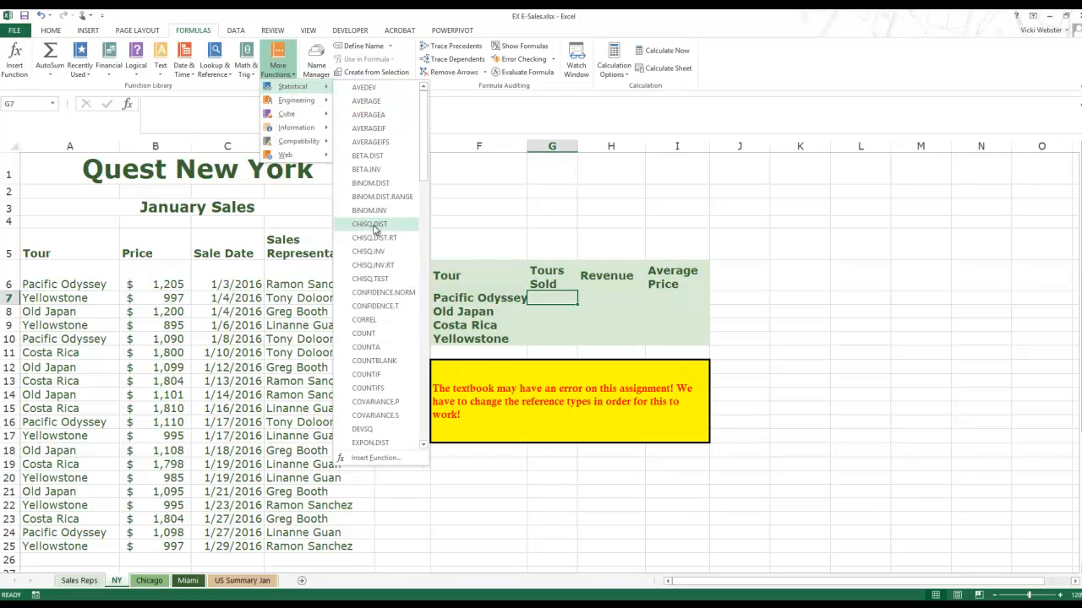
click(388, 377)
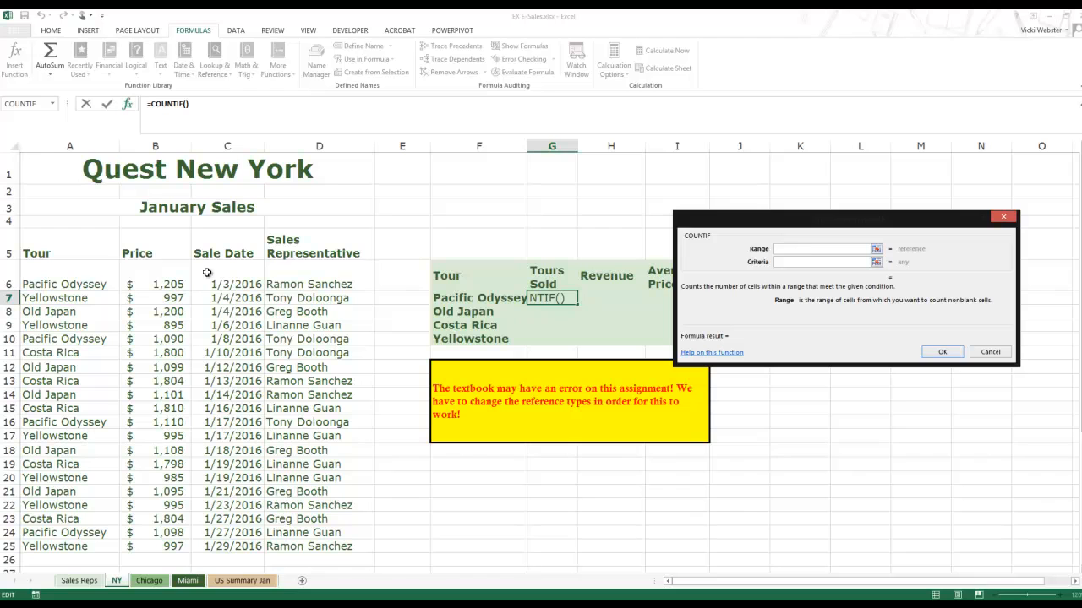
drag(82, 282, 73, 548)
click(806, 262)
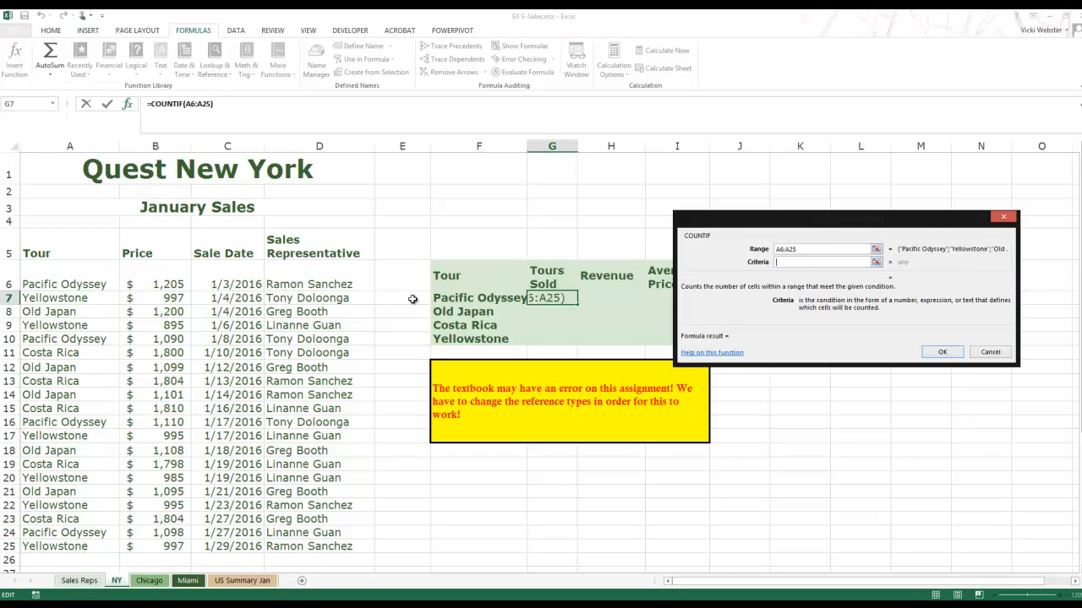
click(488, 298)
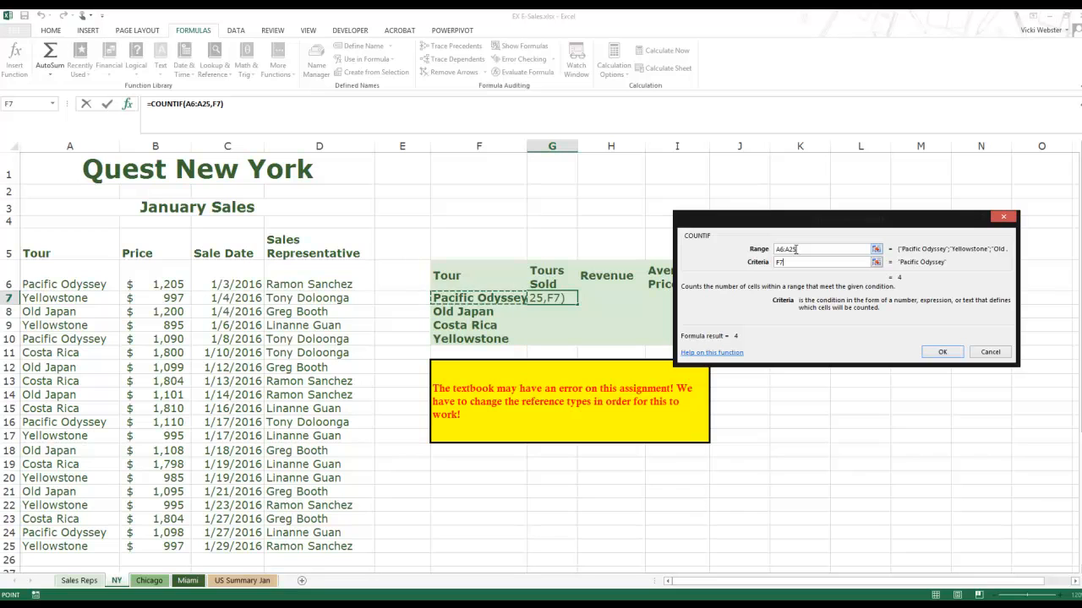
click(943, 352)
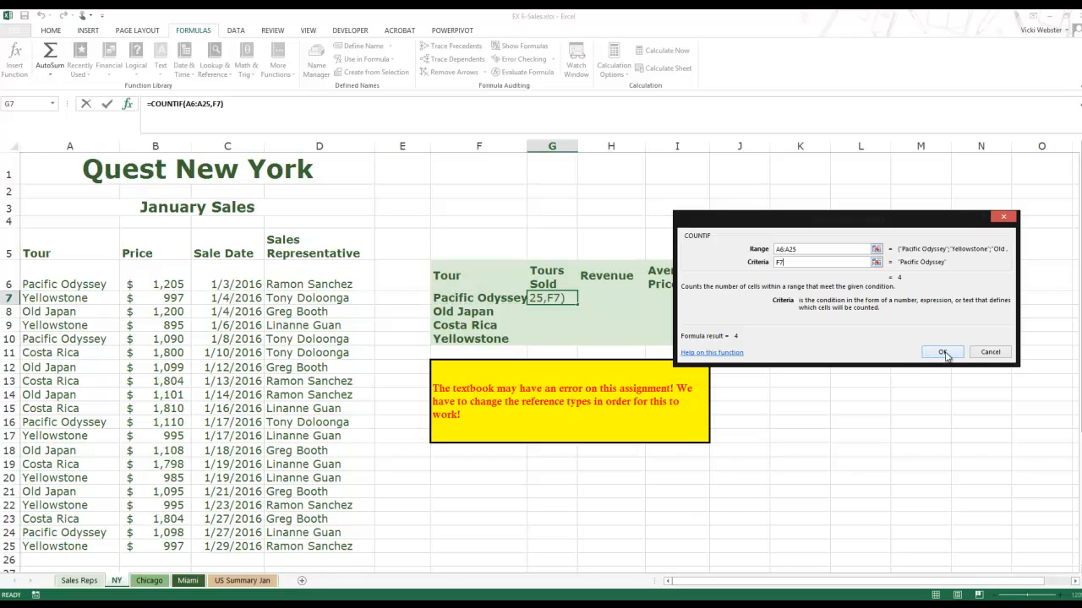
- Insert a SUMIF function in H7 with range A6:A25, criteria F7 and sum range B6:B25 for Pacific Odyssey revenue
click(621, 295)
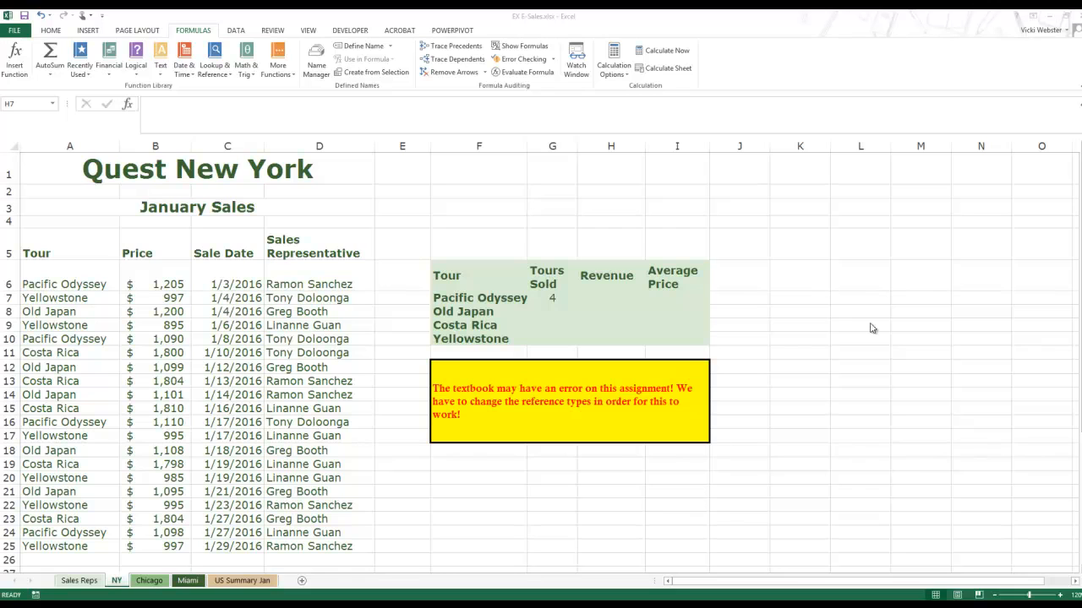
click(614, 294)
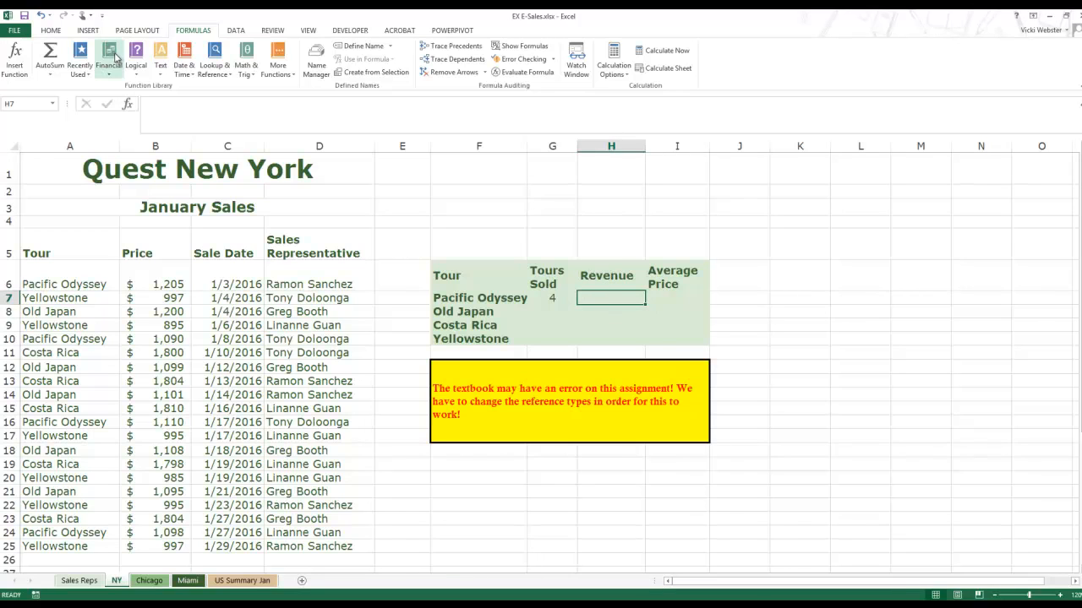
click(254, 64)
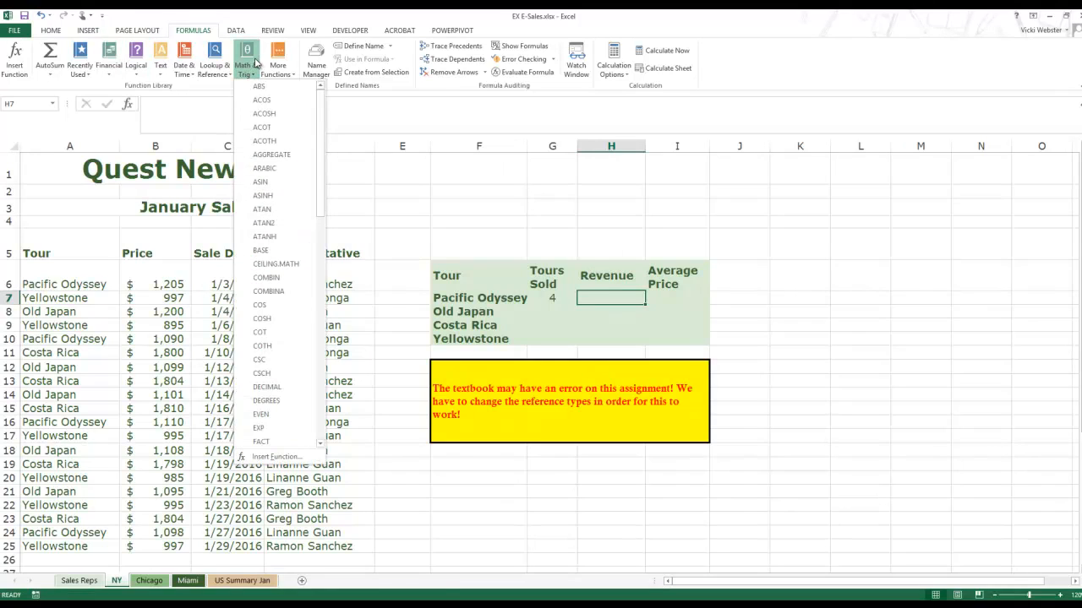
scroll(269, 194, down, 9)
scroll(272, 196, down, 2)
key(Escape)
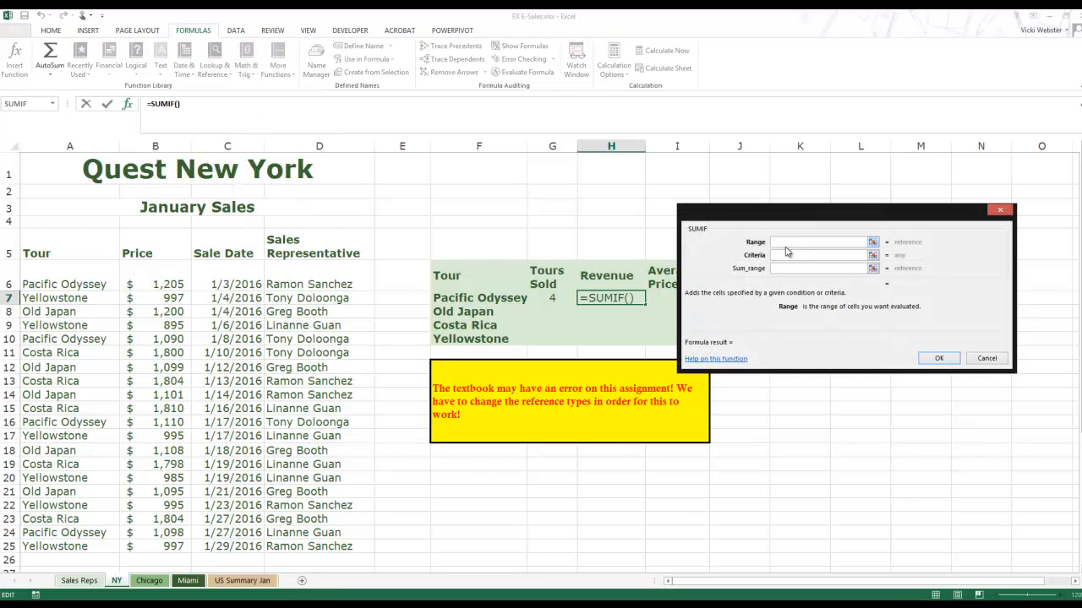
drag(59, 279, 47, 548)
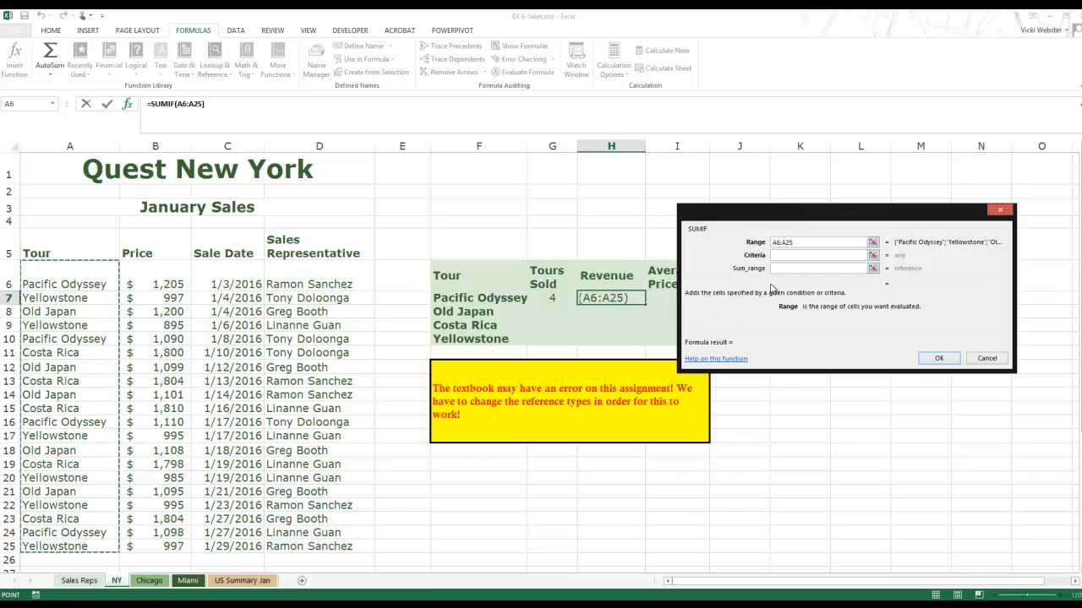
click(784, 253)
click(483, 298)
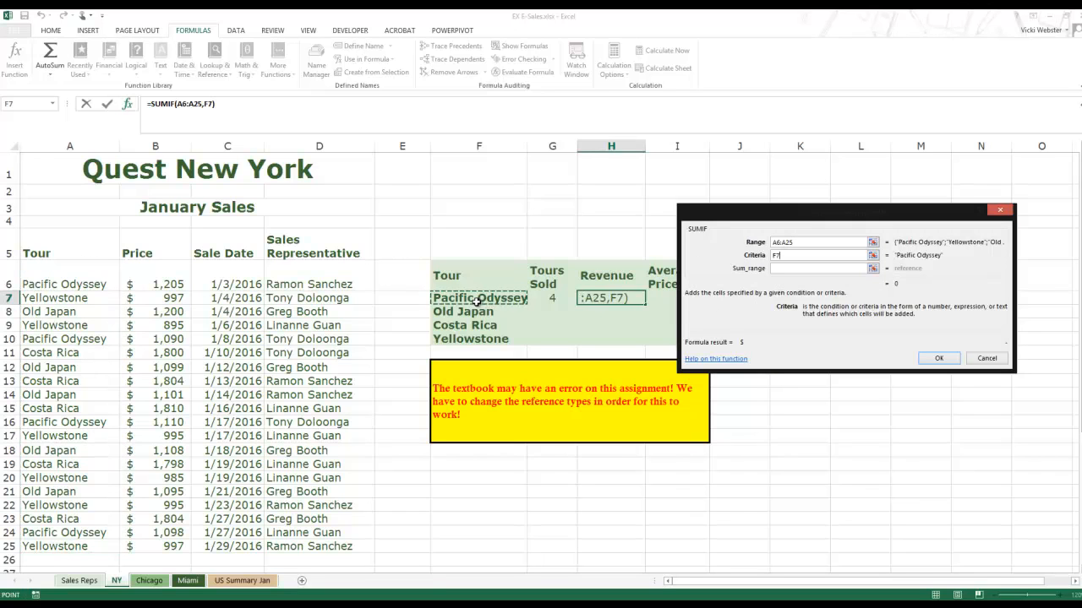
click(778, 269)
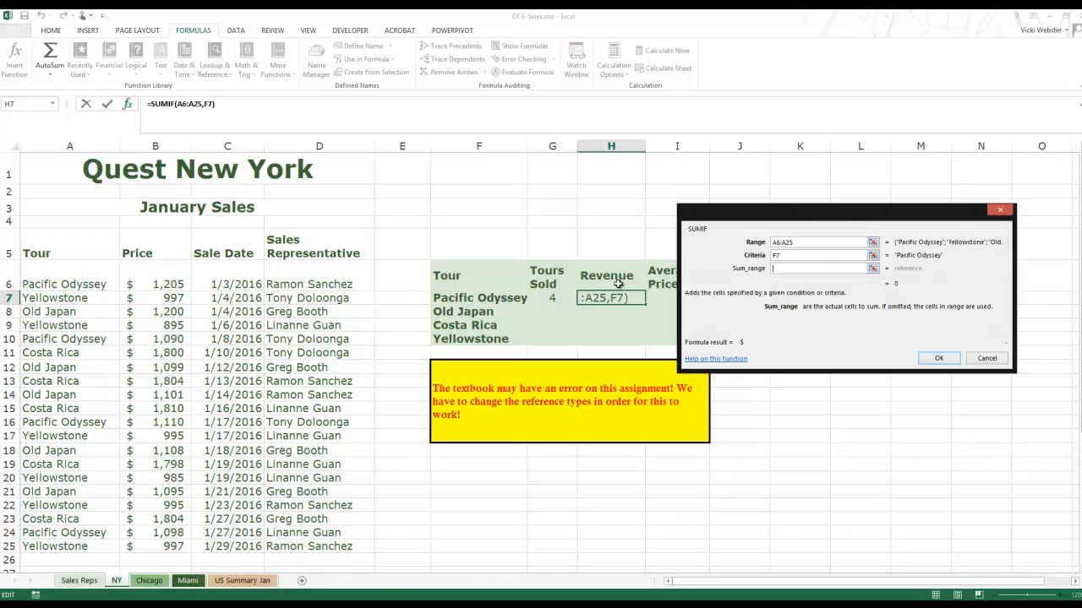
drag(160, 279, 135, 550)
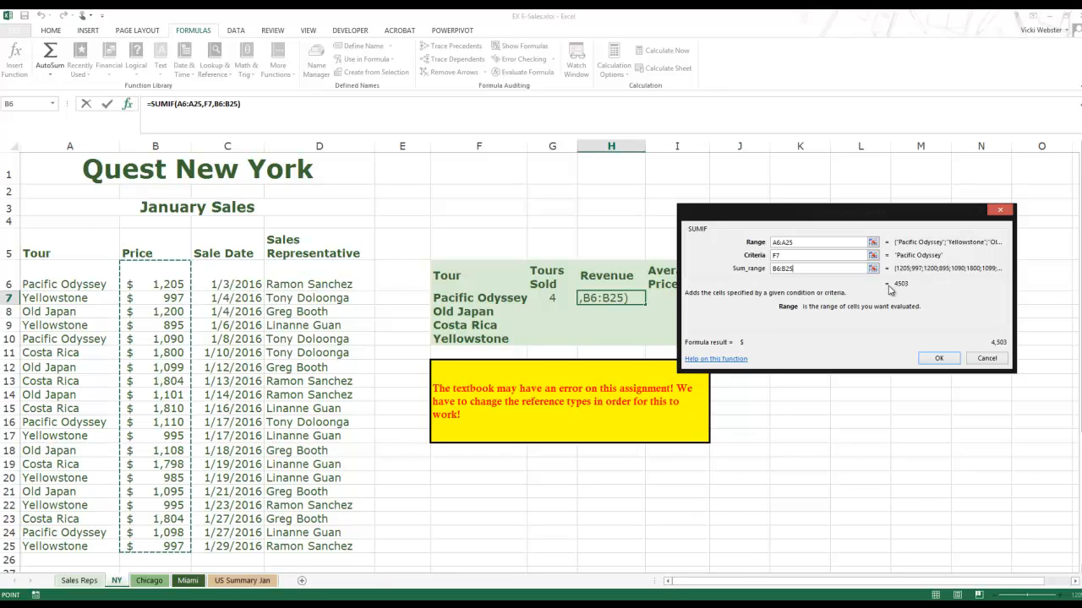
click(954, 362)
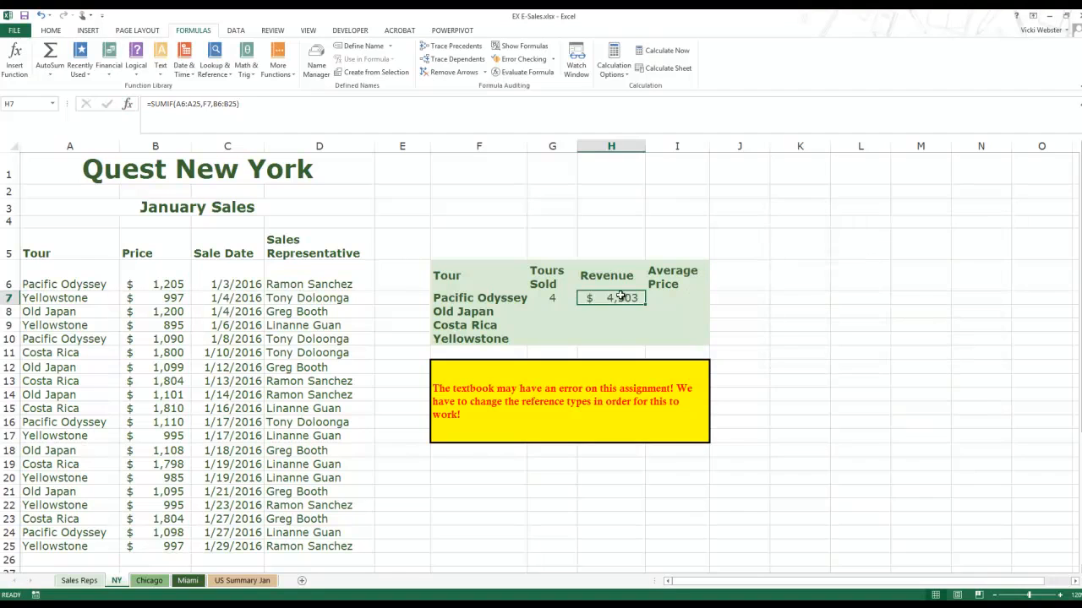
- Inspect the cell references of the Pacific Odyssey revenue formula in H7 without changing it
click(691, 300)
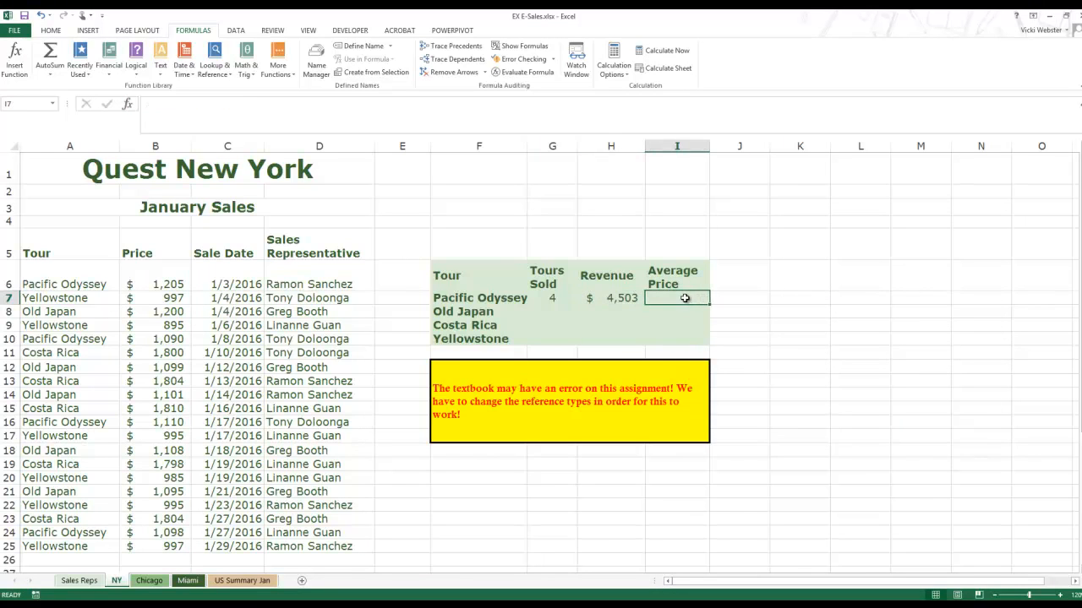
double_click(598, 299)
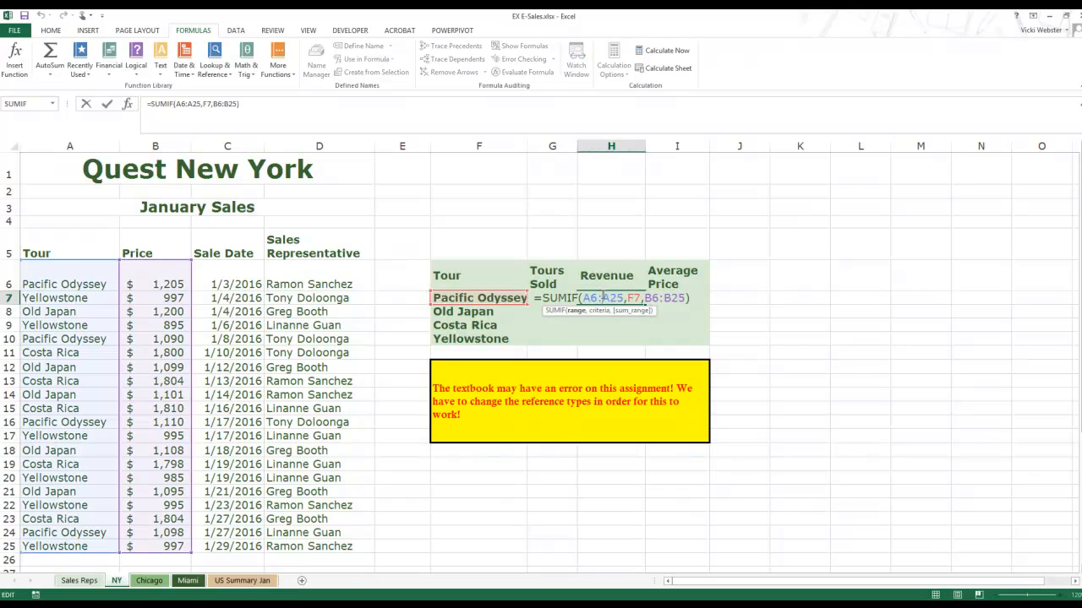
key(Escape)
- Insert an AVERAGEIF function in I7 with range A6:A25, criteria F7 and average range B6:B25 for Pacific Odyssey's average price
click(676, 298)
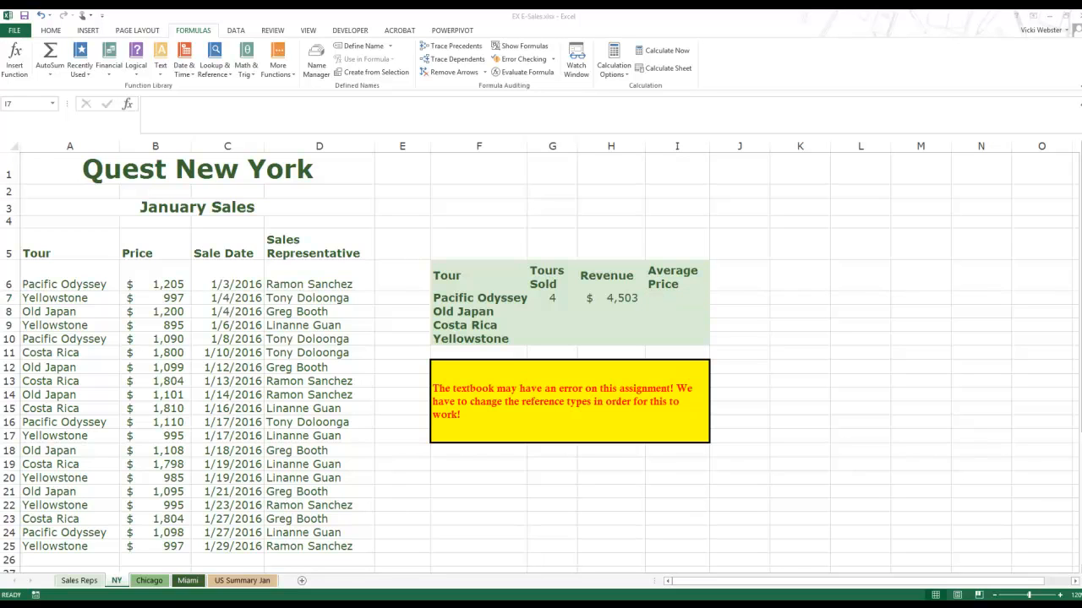
click(672, 297)
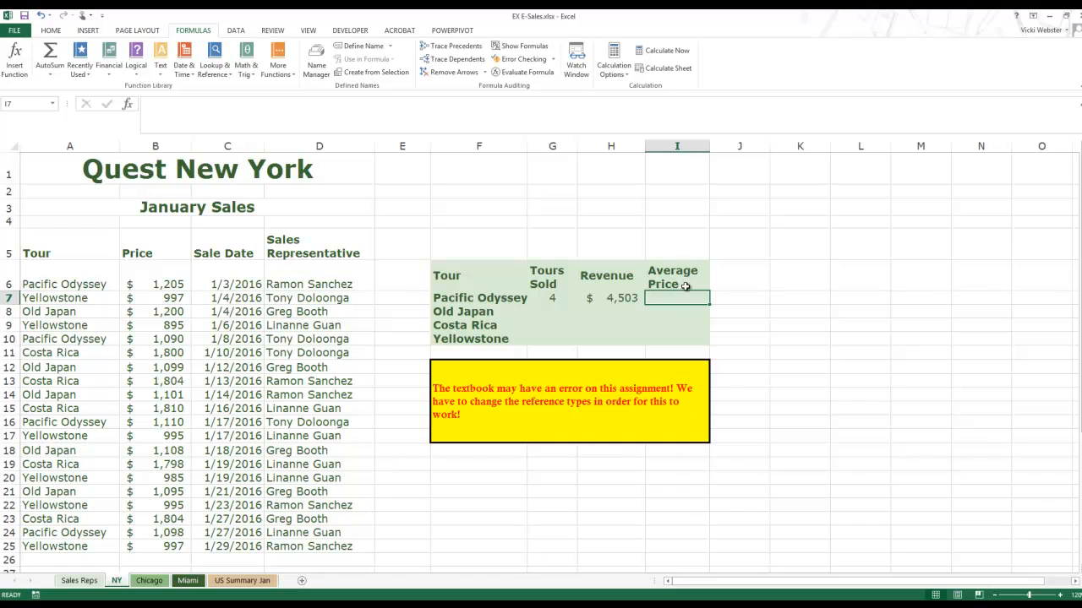
click(278, 66)
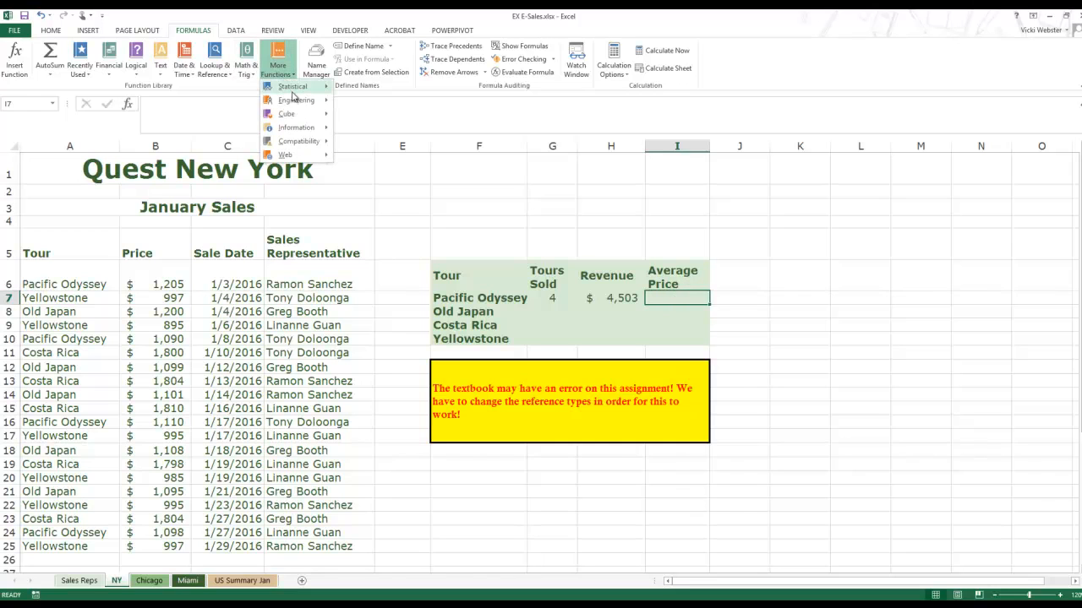
mouse_move(296, 89)
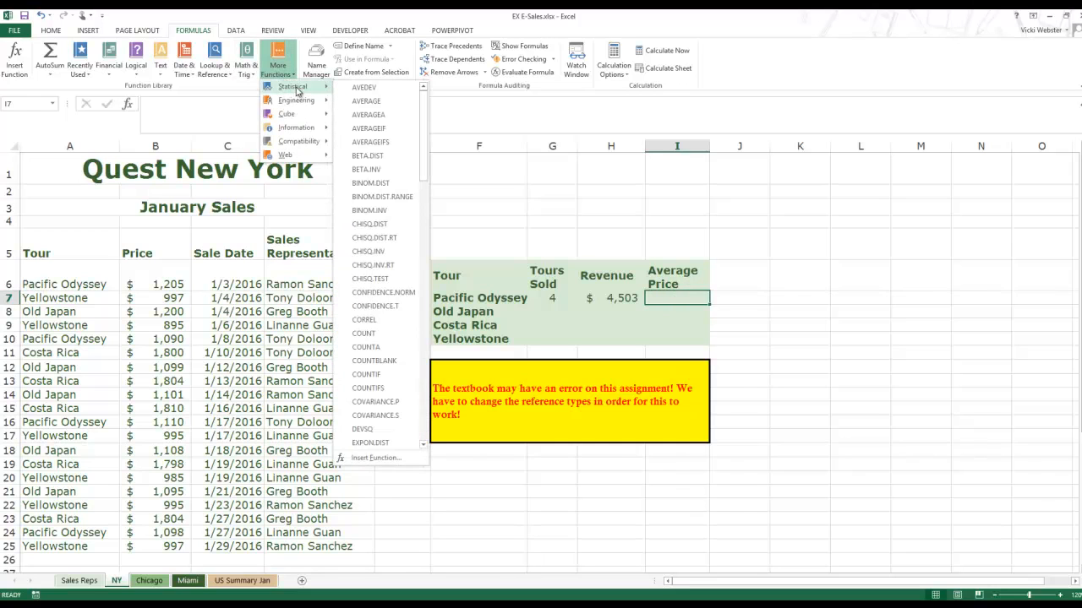
click(369, 128)
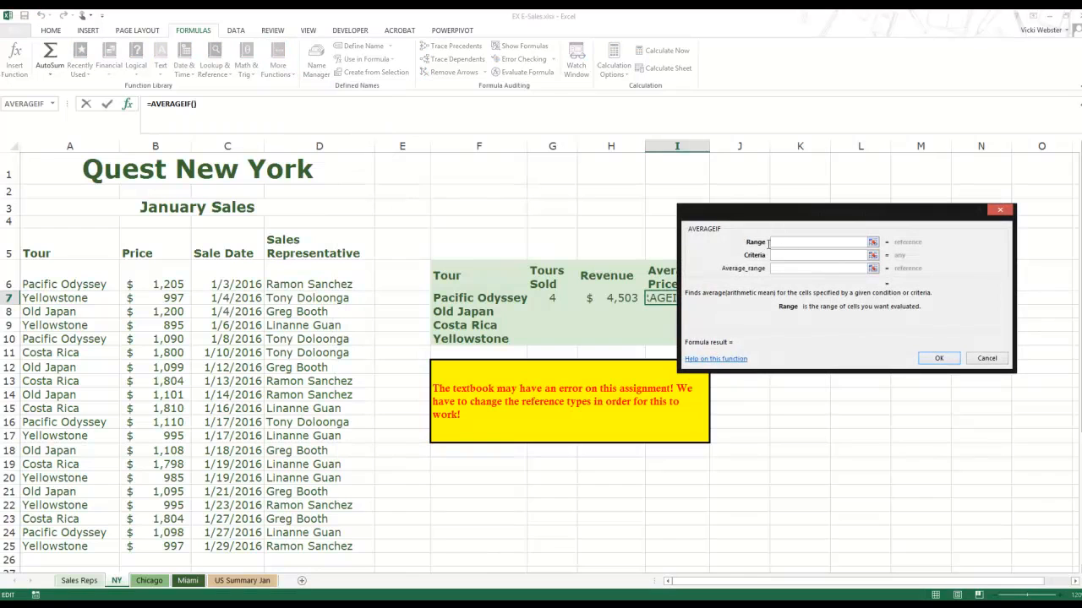
drag(53, 285, 55, 547)
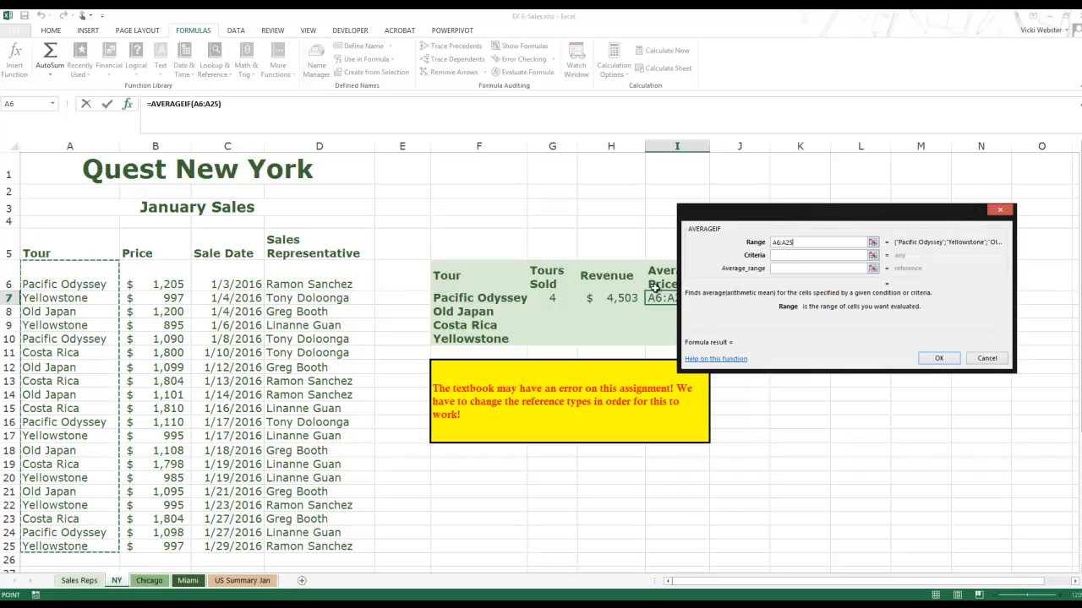
click(789, 258)
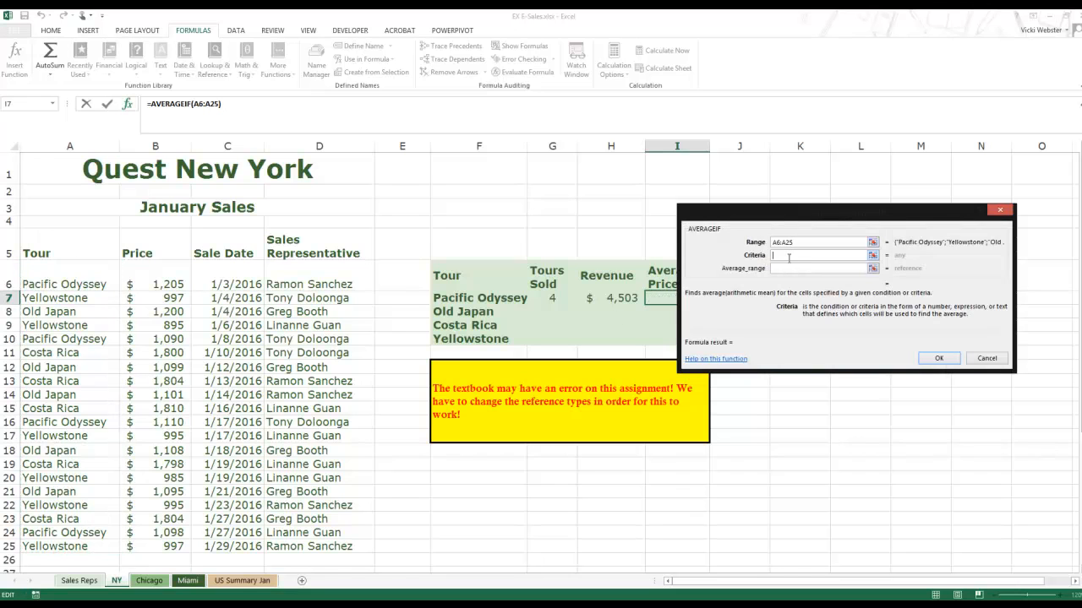
click(497, 299)
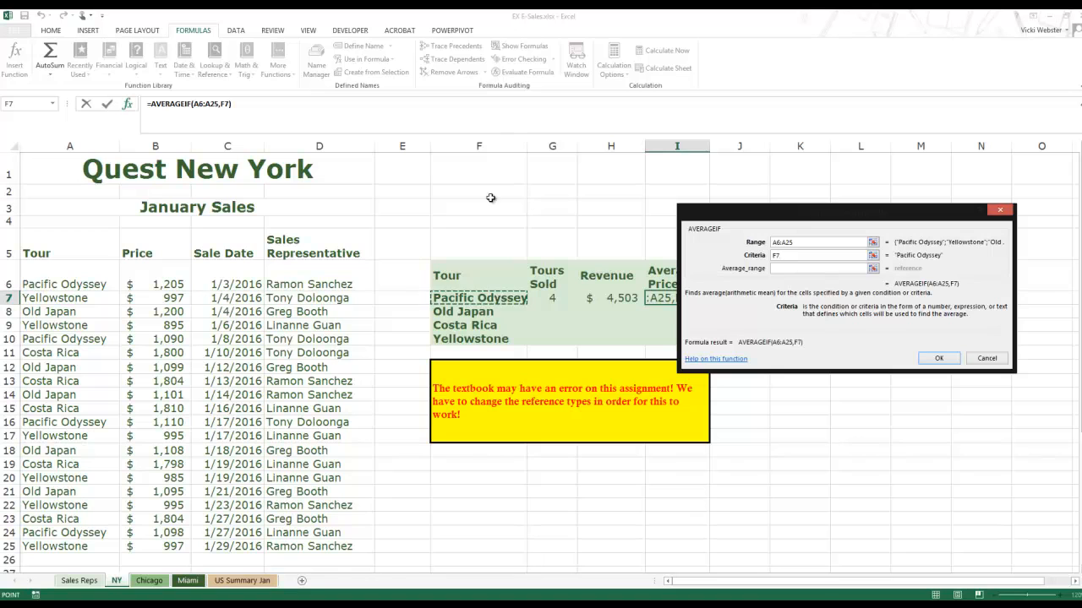
click(804, 270)
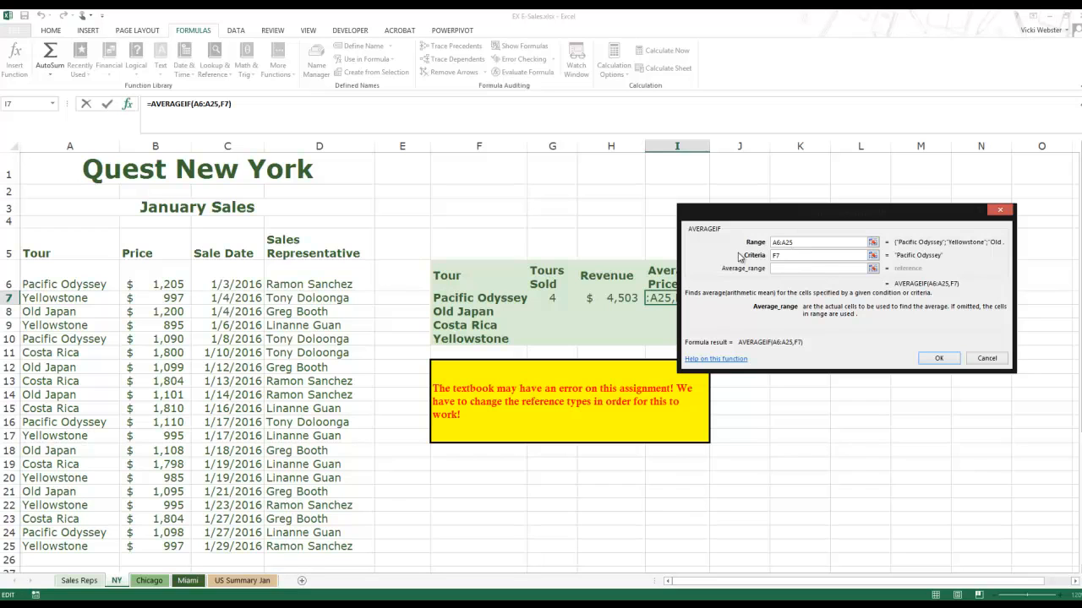
drag(172, 285, 169, 546)
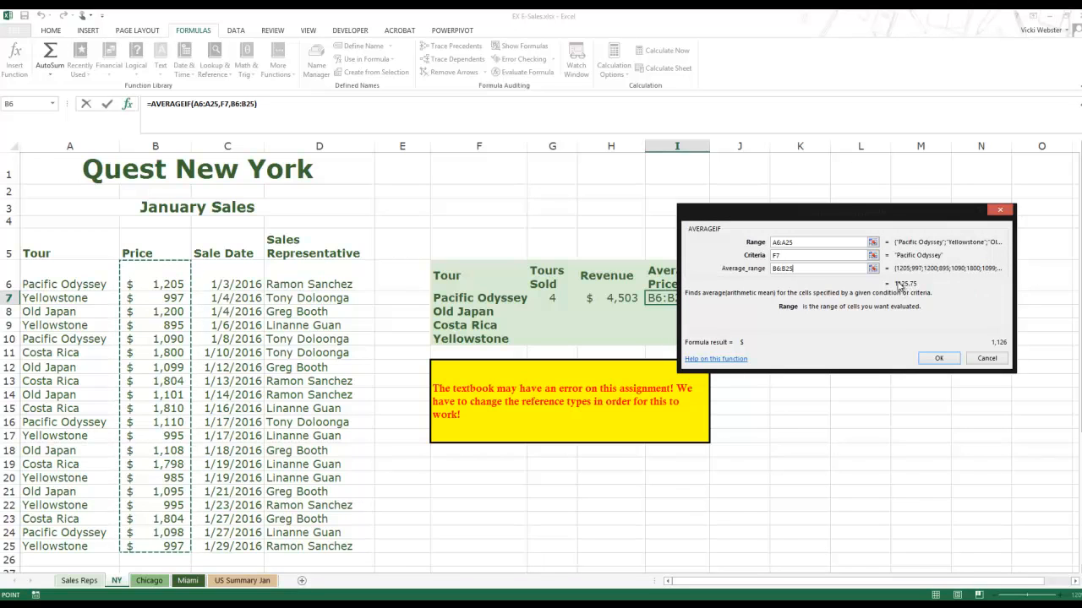
click(937, 359)
click(834, 308)
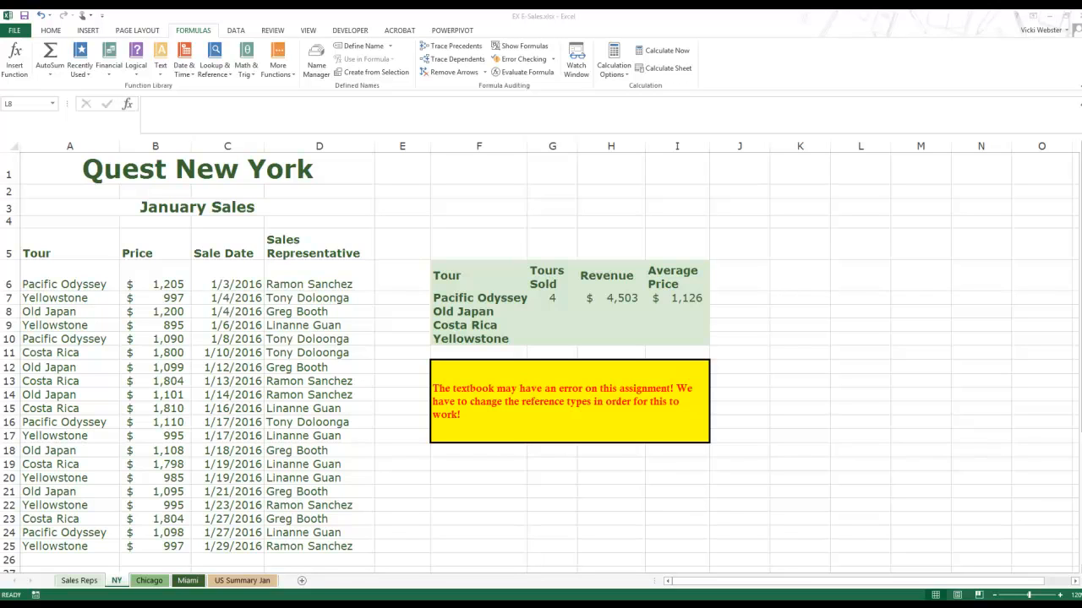
- Fill the formulas in G7:I7 down through row 10 for the remaining tours
click(558, 296)
drag(559, 298, 688, 305)
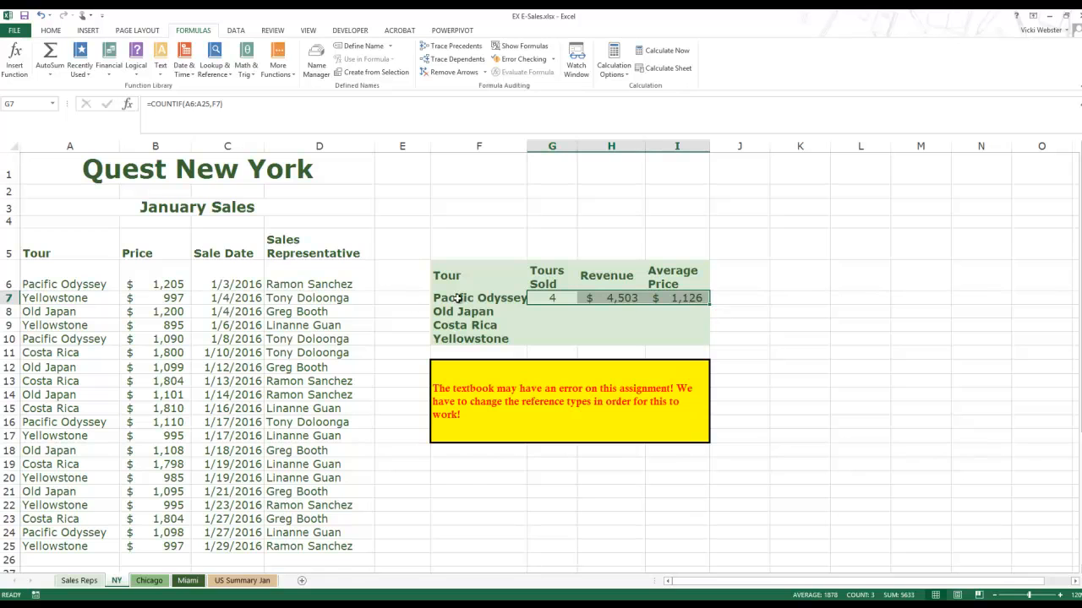
drag(709, 305, 708, 349)
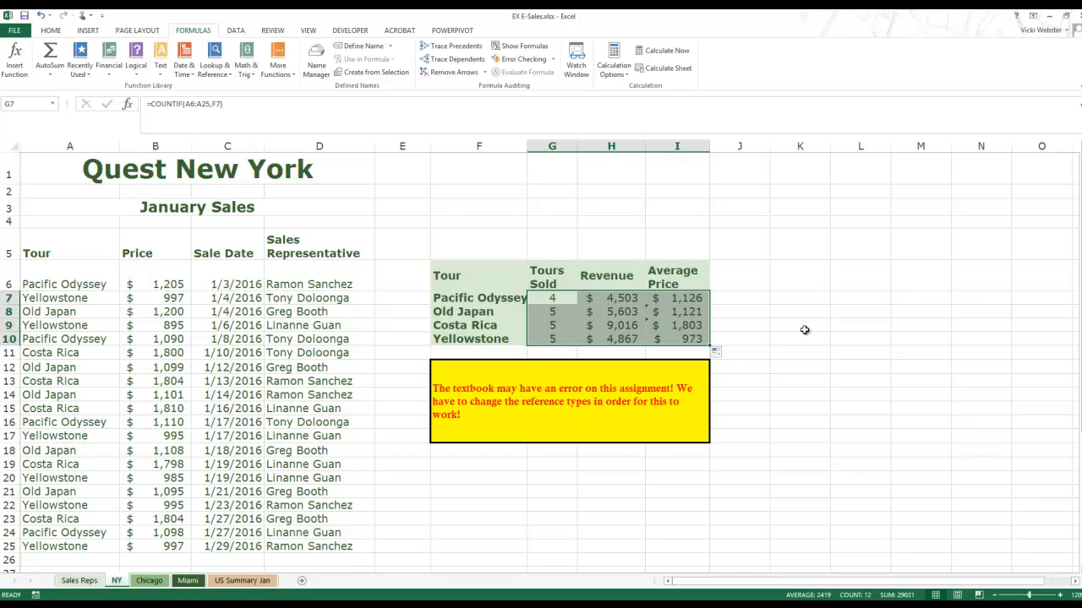
click(800, 301)
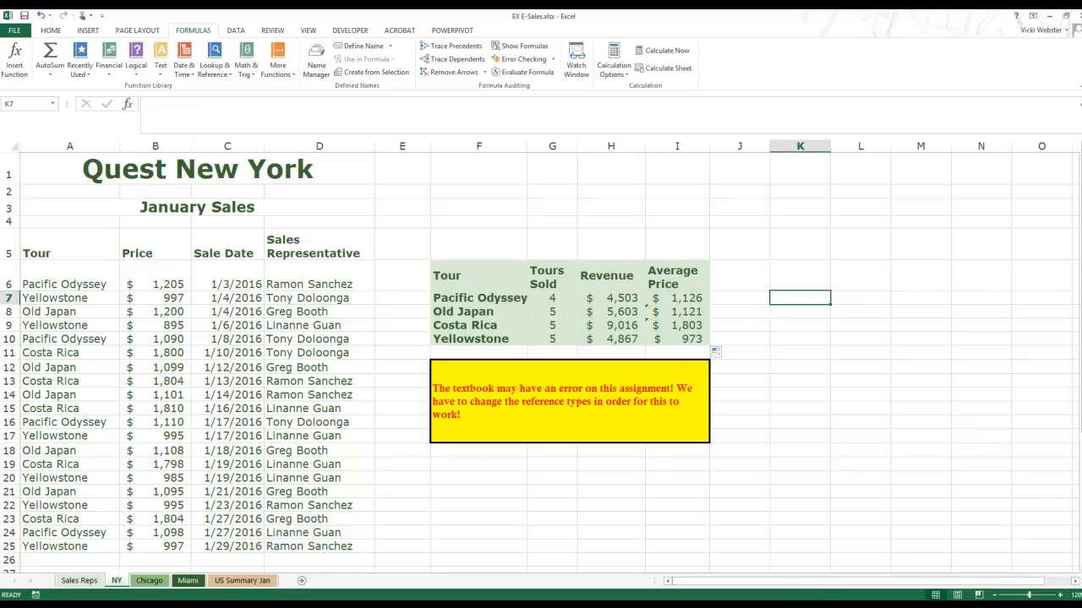
- Ignore the formula-omits-adjacent-cells error flags on the average price formulas in I9 and I8
click(689, 338)
click(653, 322)
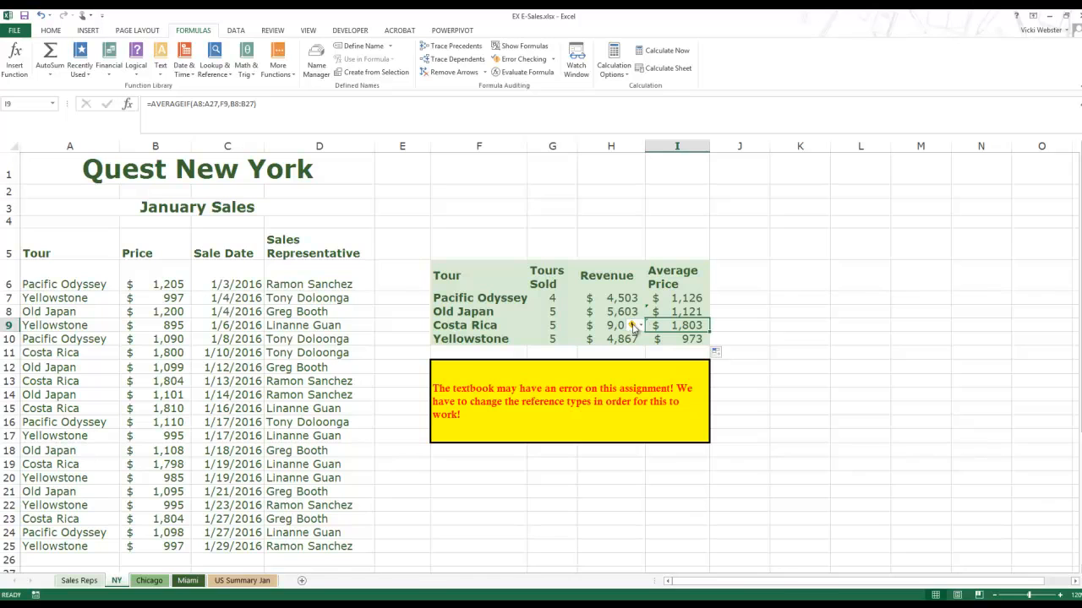
click(638, 327)
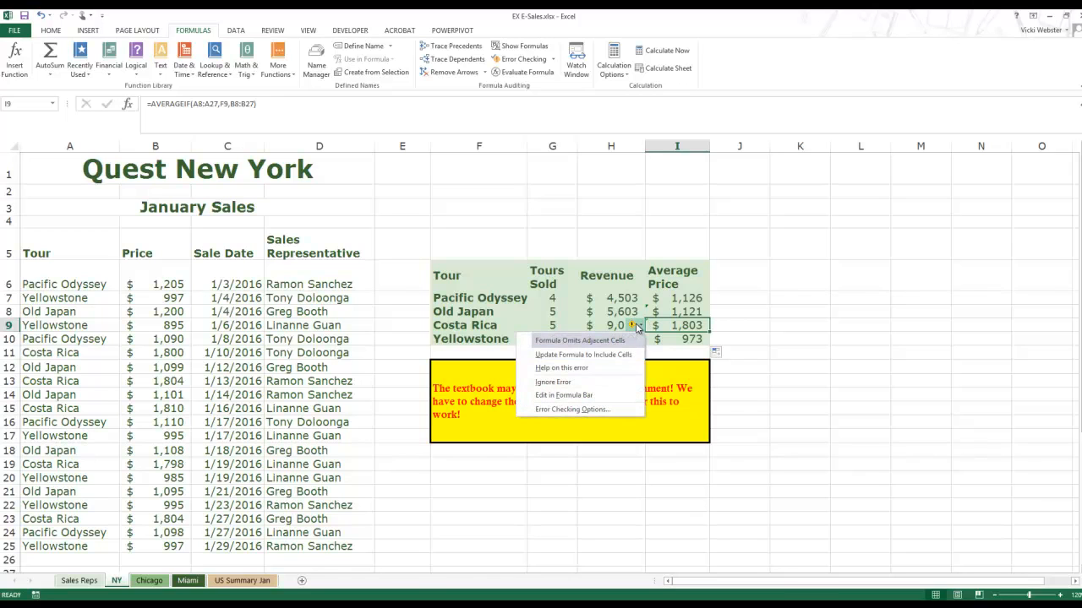
click(605, 382)
click(691, 311)
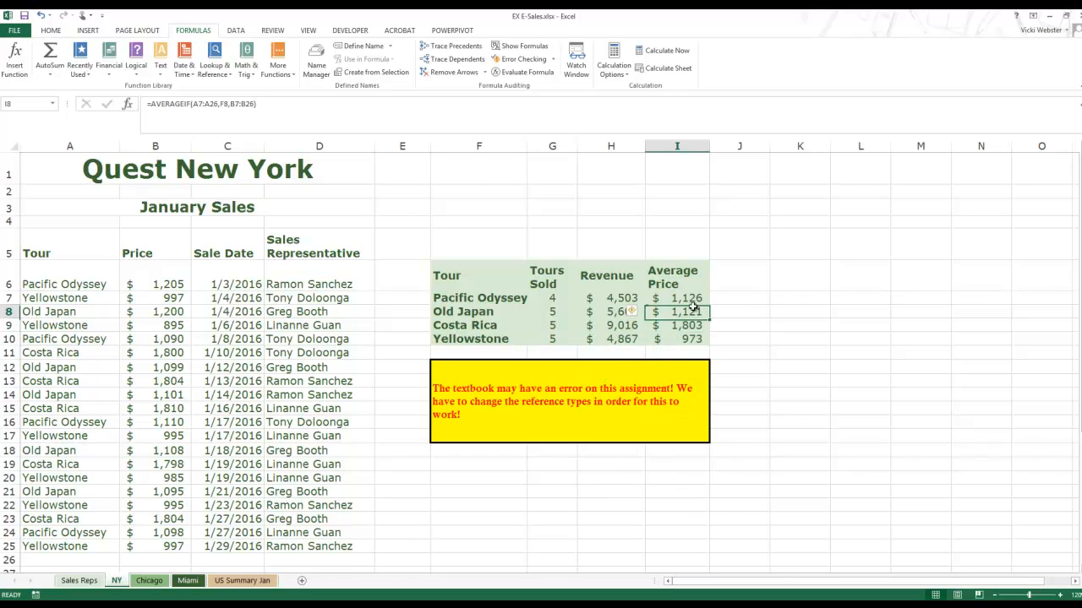
click(632, 312)
click(605, 367)
click(780, 351)
- Review the summary formulas in I10, up the Revenue column from H10 to H7, and in G7
click(687, 338)
click(629, 342)
click(612, 326)
click(615, 313)
click(619, 298)
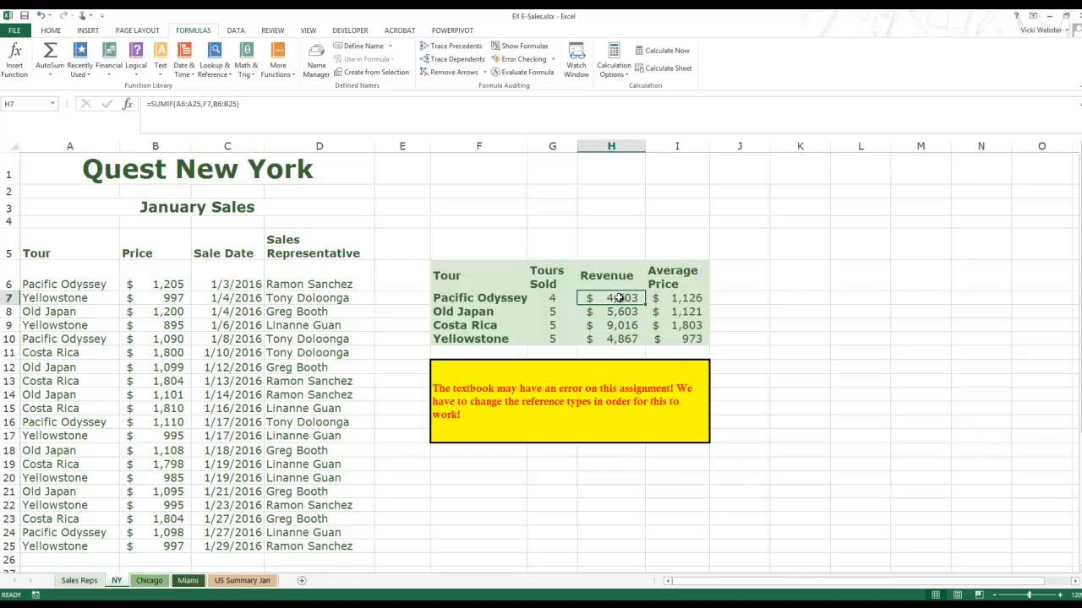
click(562, 298)
click(620, 301)
click(559, 300)
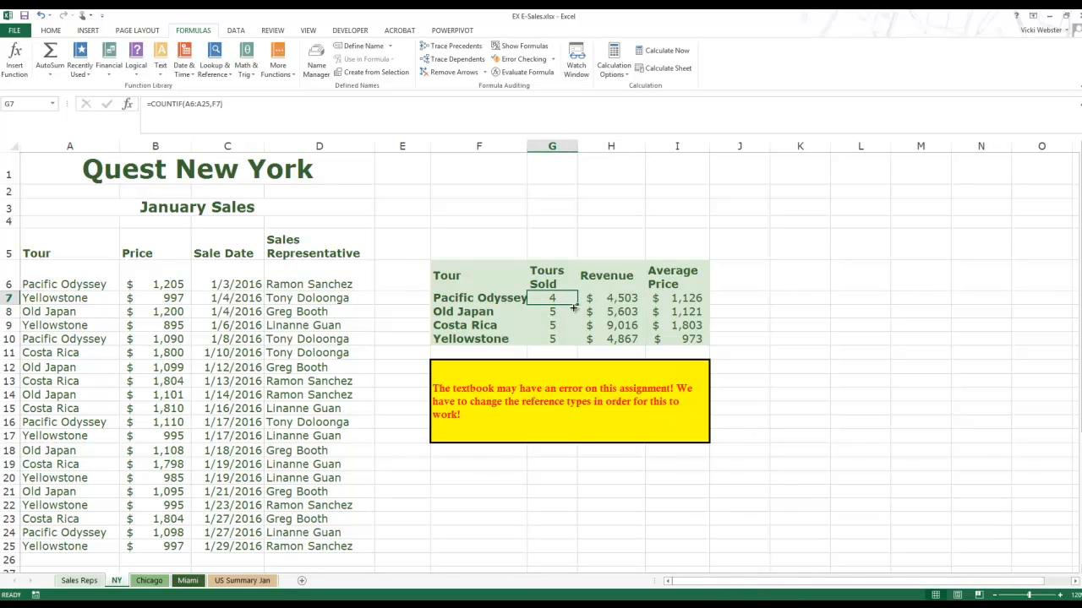
- Examine the source ranges referenced by the Pacific Odyssey formulas in G7:H7 and the Old Japan formulas in G8:I8
double_click(551, 296)
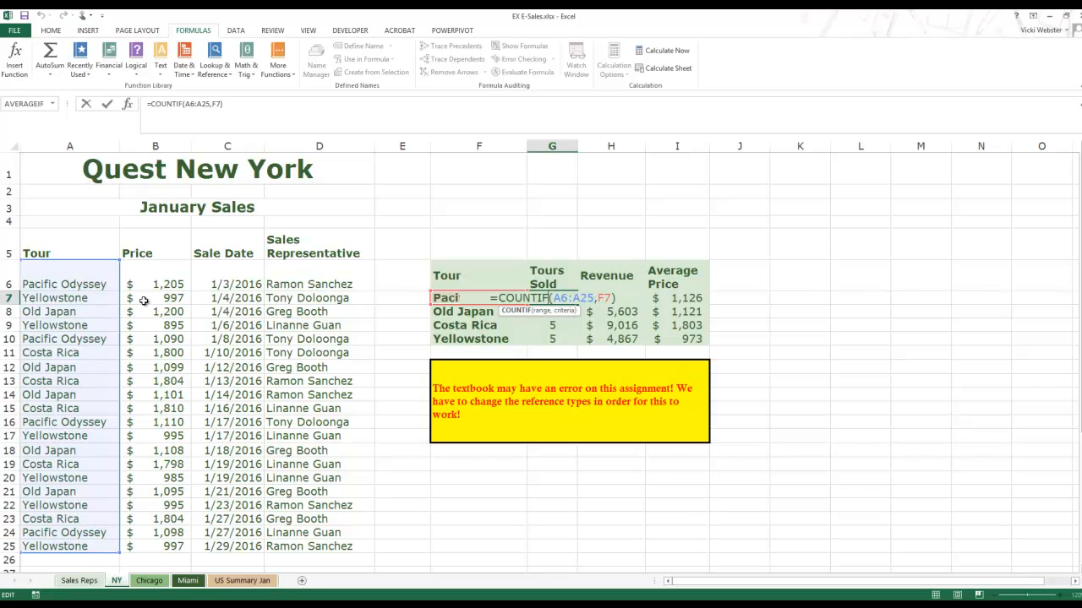
click(609, 300)
key(Return)
double_click(622, 297)
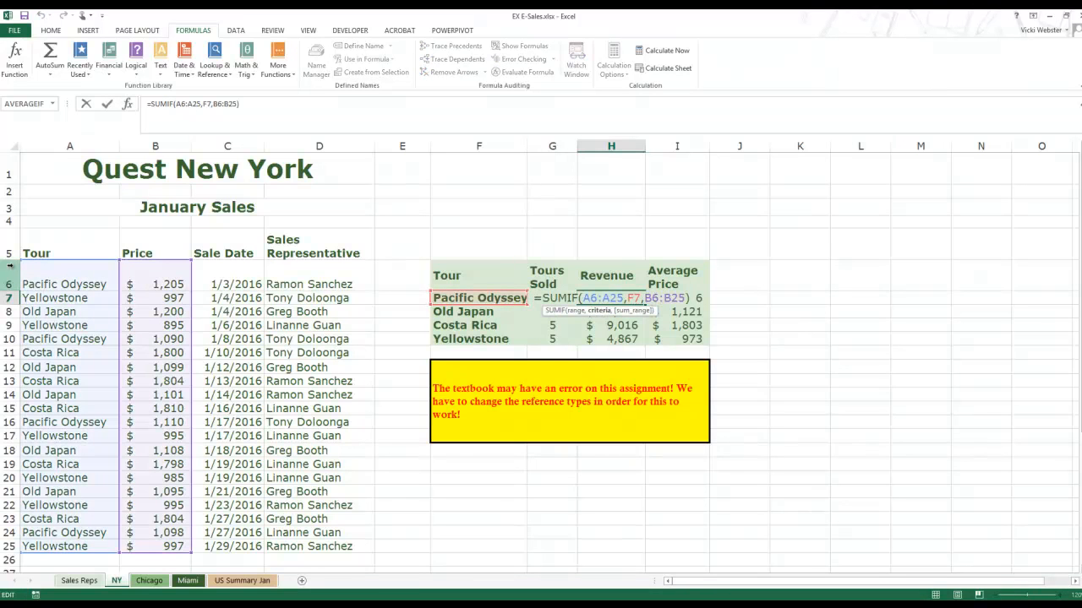
click(633, 312)
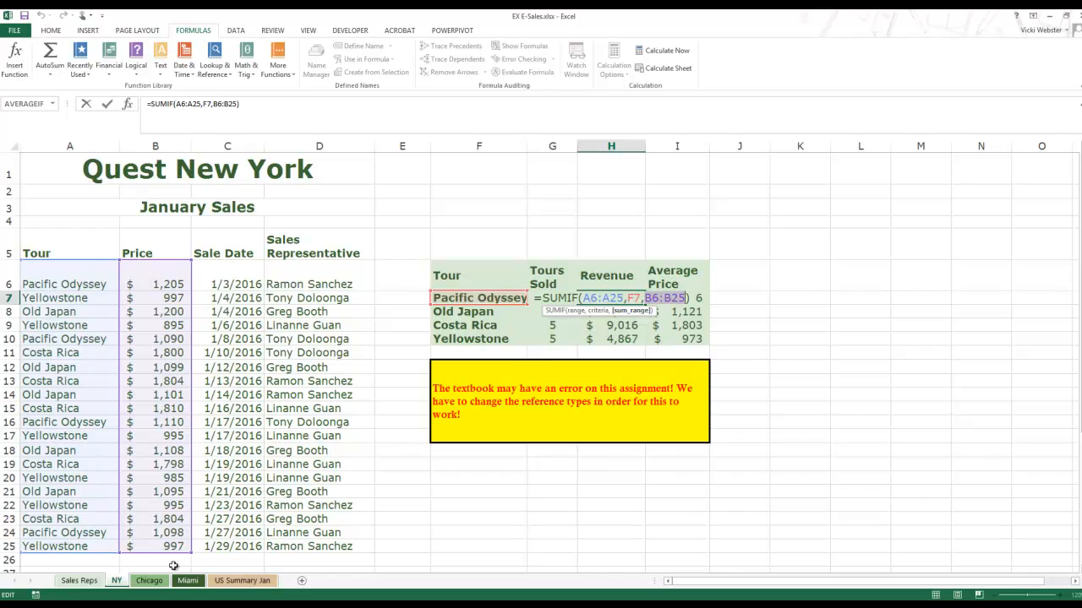
key(ctrl+Return)
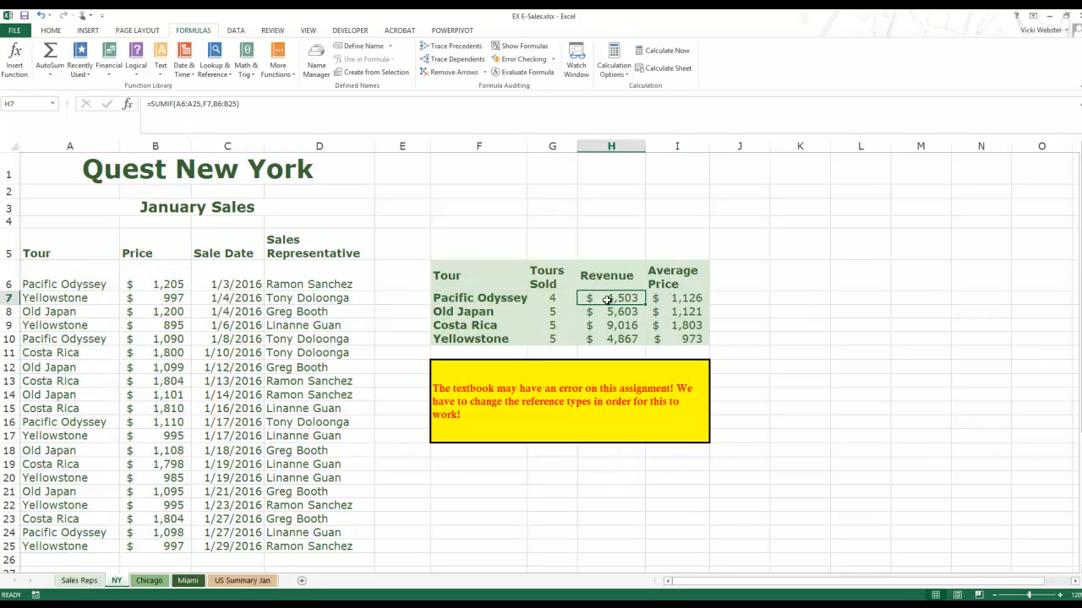
double_click(557, 313)
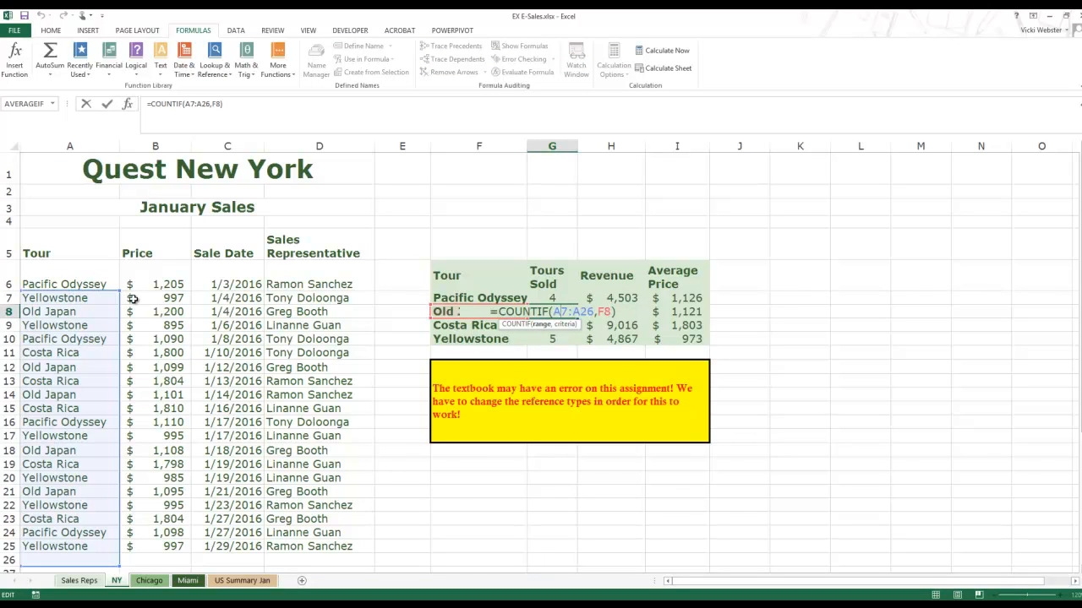
key(Return)
double_click(623, 309)
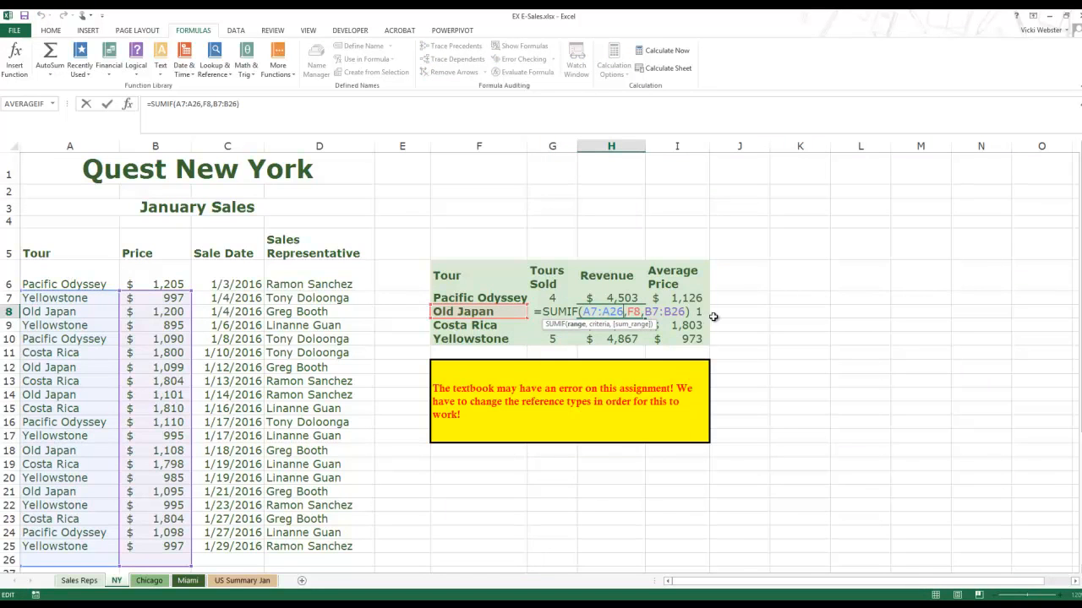
key(Return)
double_click(676, 311)
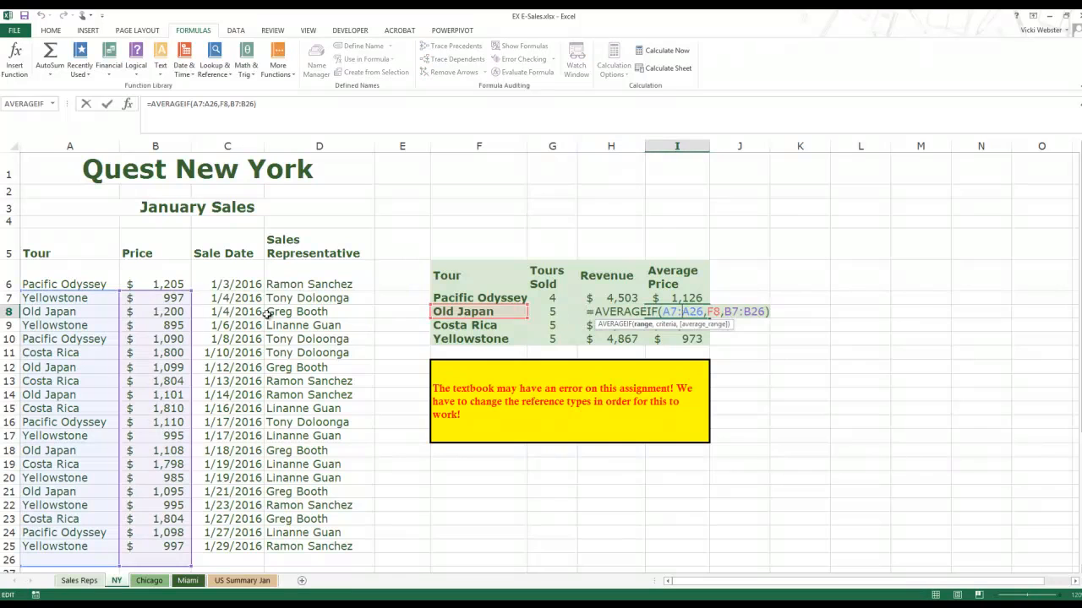
key(Return)
- Compare the COUNTIF ranges down the Tours Sold column, from G7 through G10, without changing them
click(557, 326)
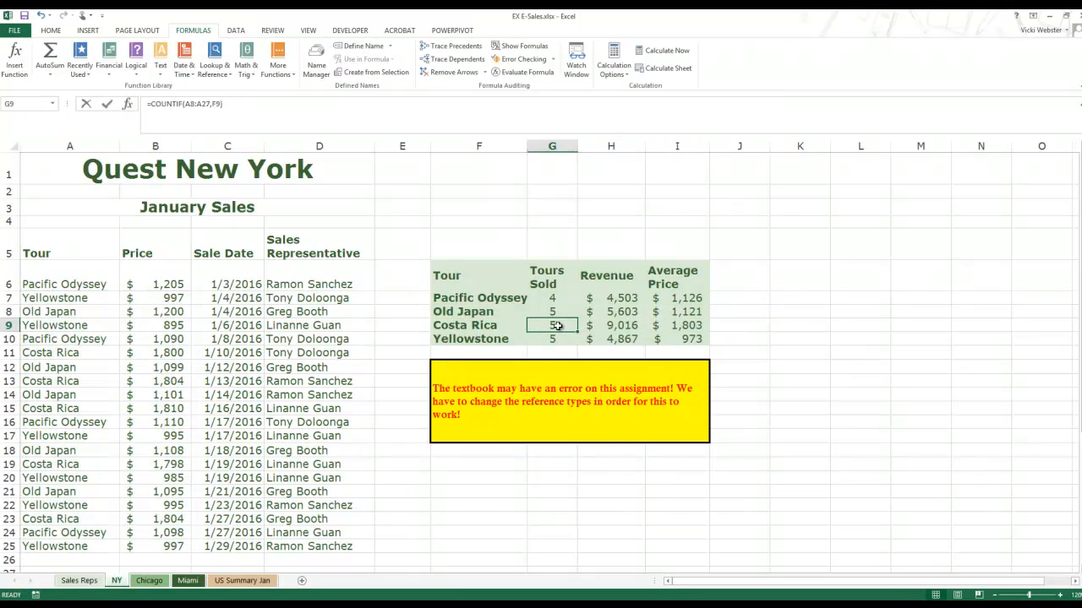
double_click(557, 326)
key(Escape)
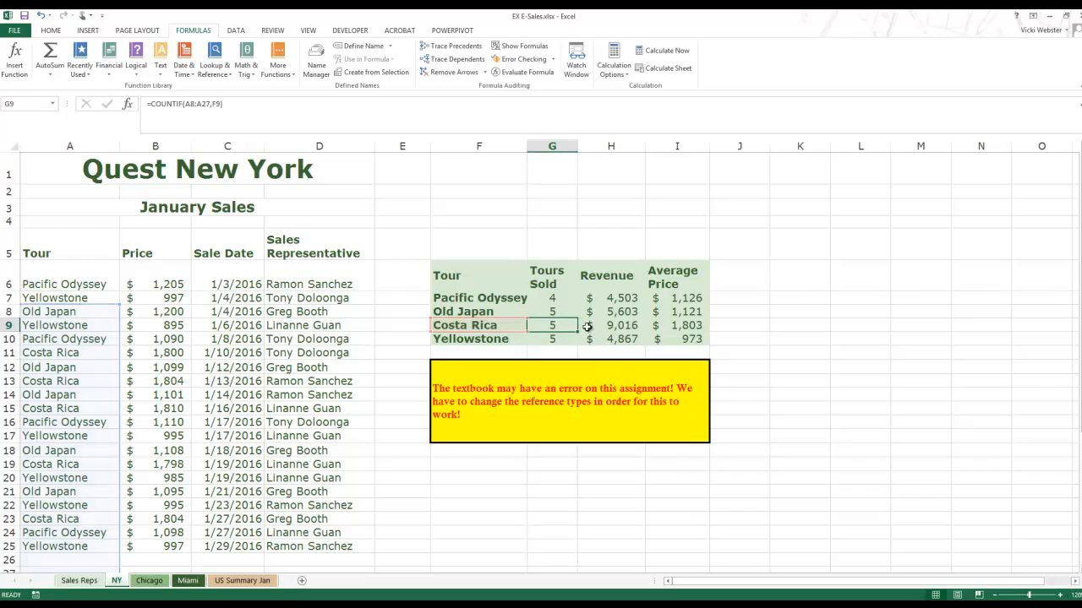
click(553, 299)
double_click(553, 299)
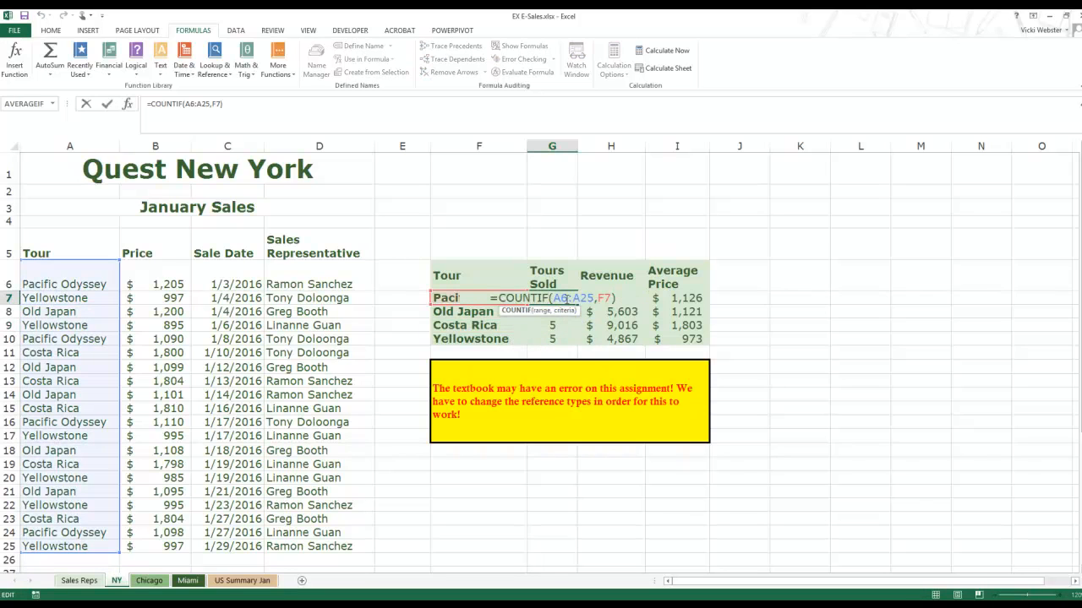
key(Return)
double_click(554, 312)
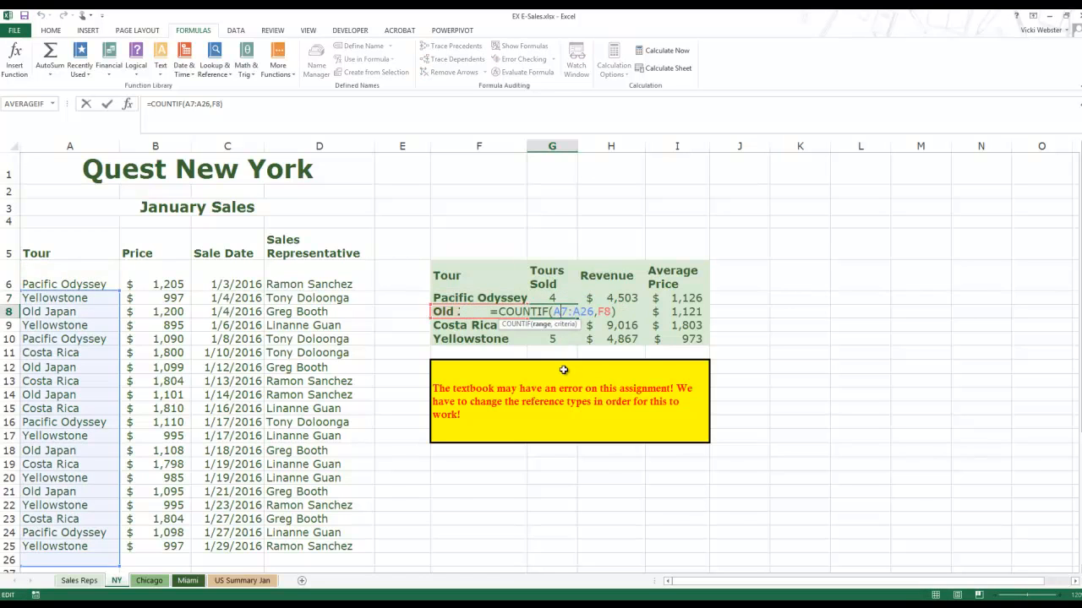
key(Return)
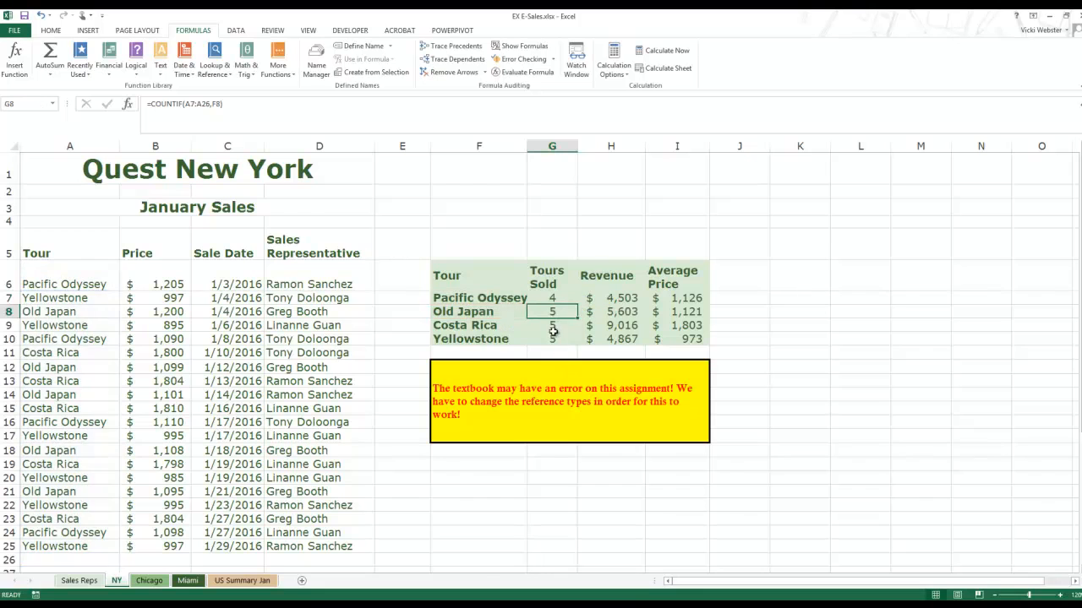
double_click(553, 327)
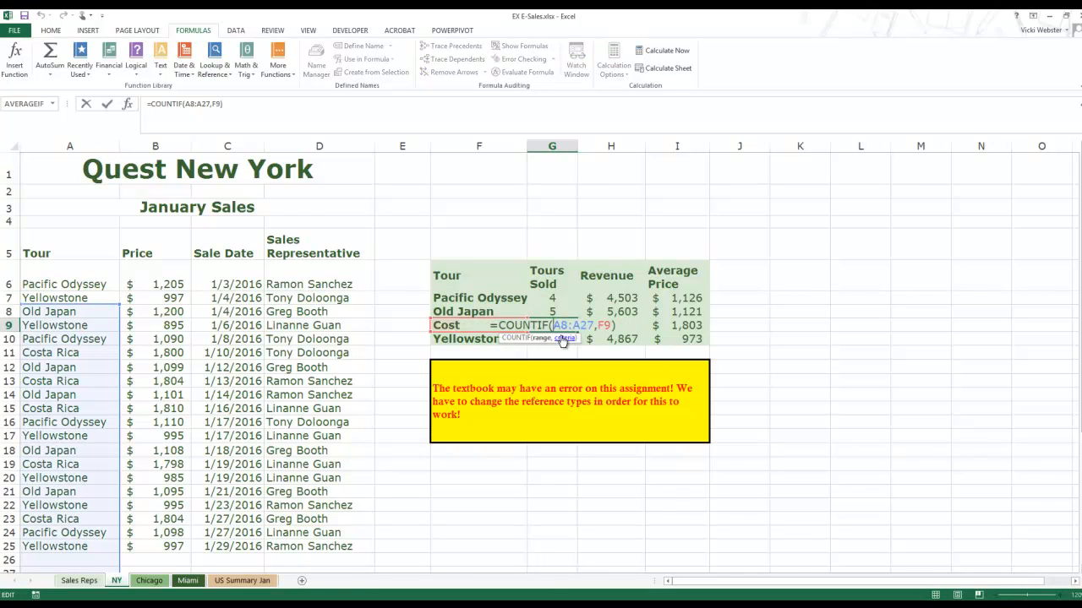
key(Return)
double_click(560, 339)
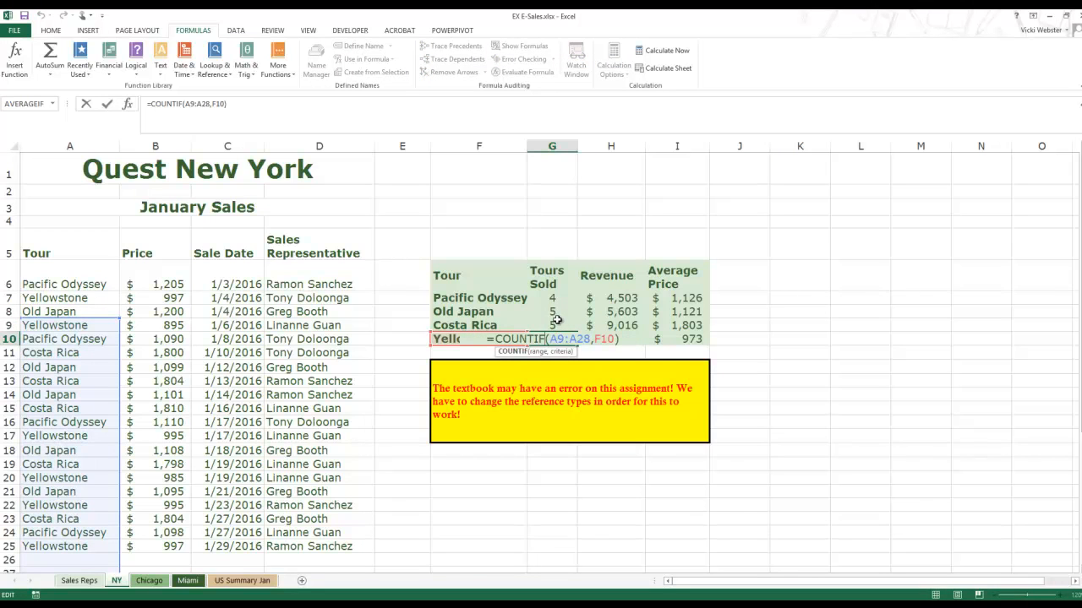
key(ctrl+Return)
- Recheck how the COUNTIF range in G7 for Pacific Odyssey differs from the one in G8 for Old Japan
click(53, 105)
click(54, 104)
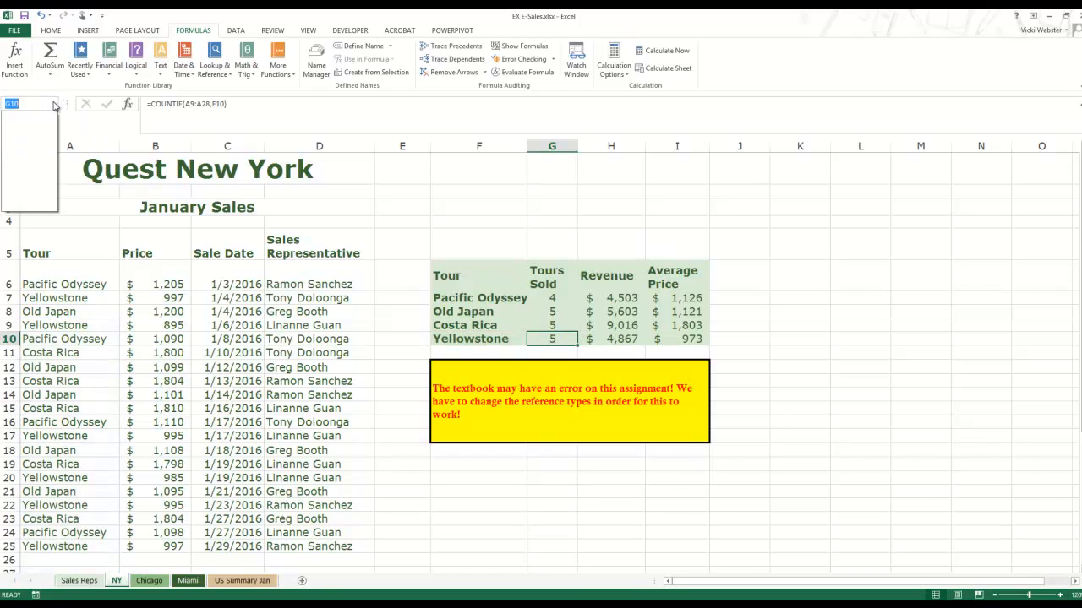
click(547, 304)
click(546, 306)
double_click(551, 299)
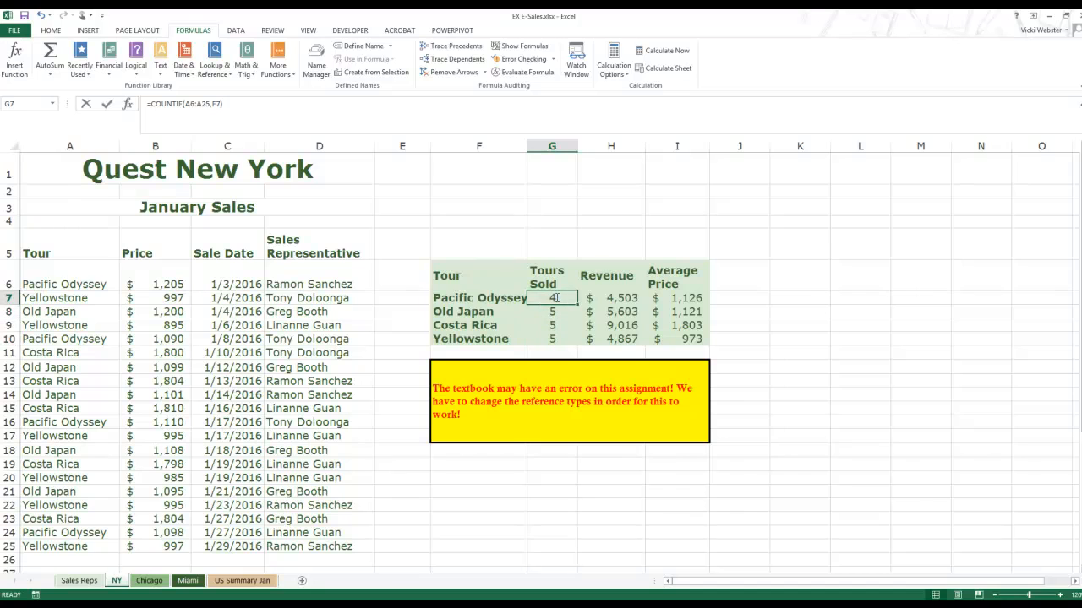
key(Escape)
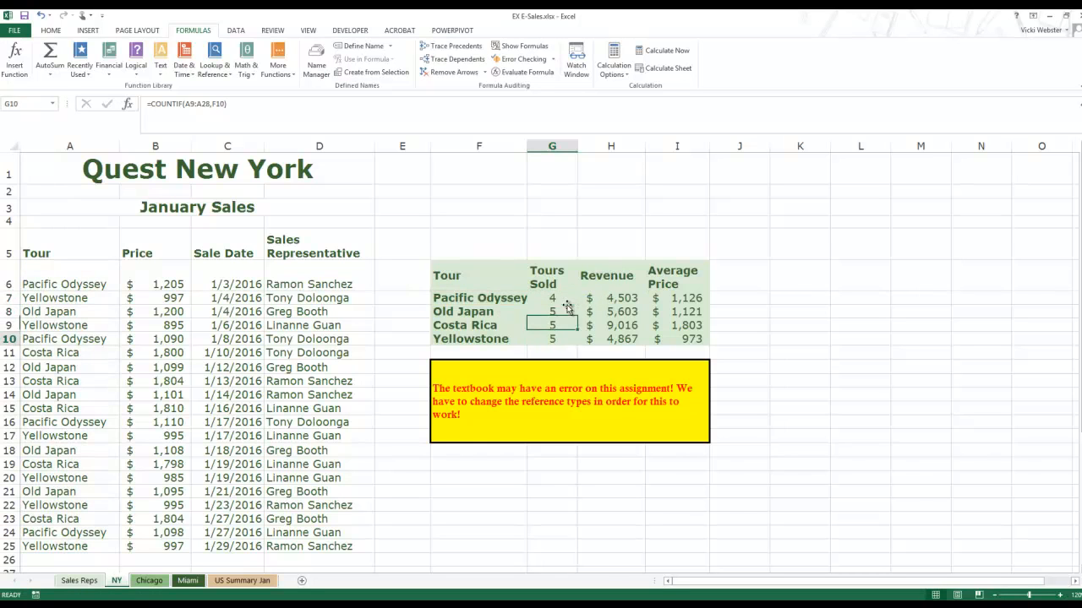
double_click(564, 312)
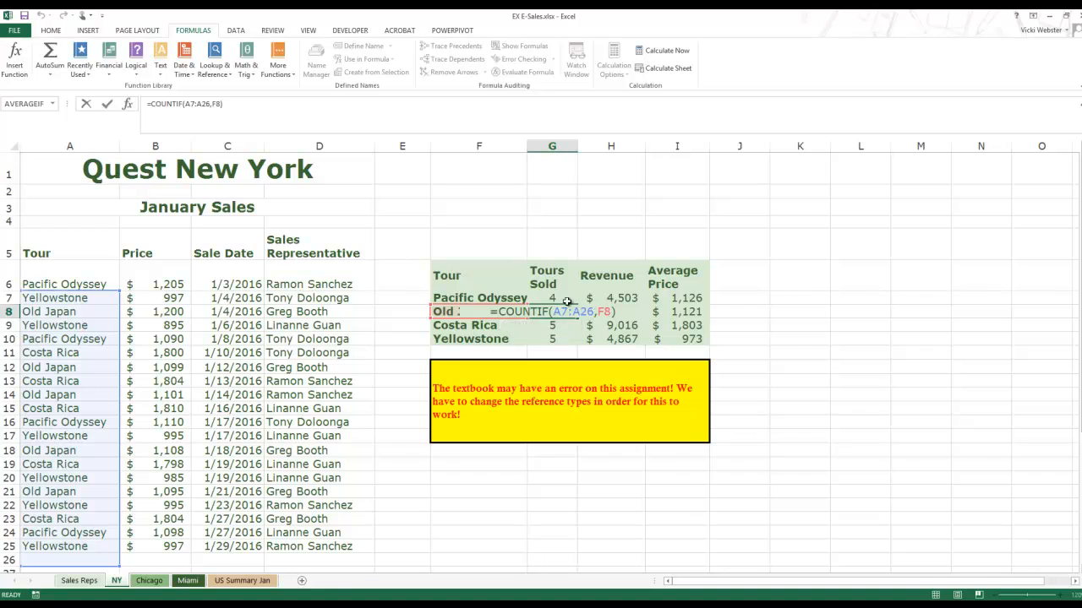
key(Escape)
double_click(551, 299)
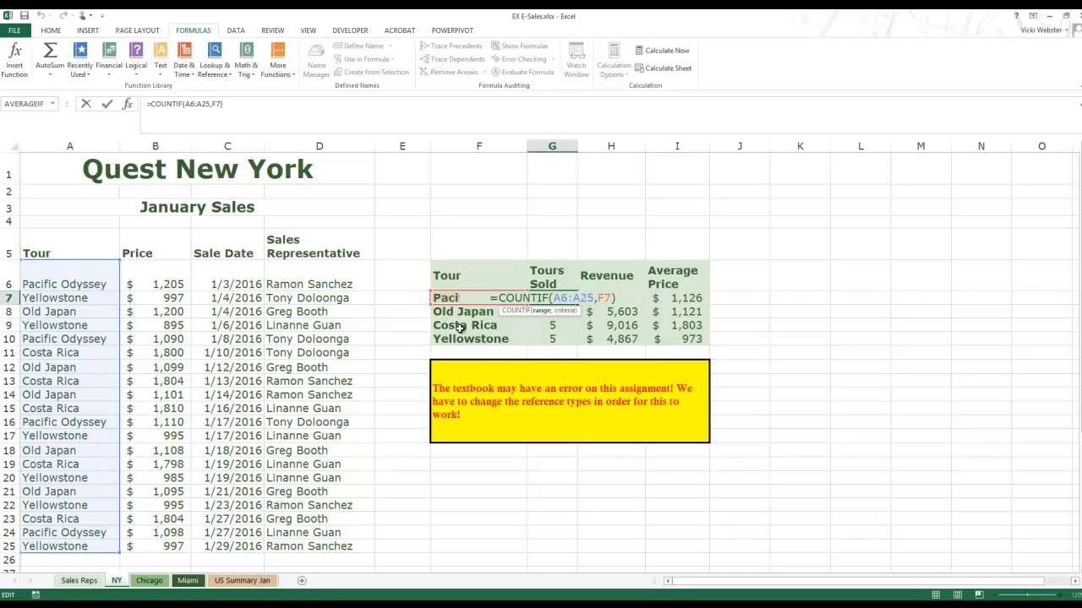
key(Return)
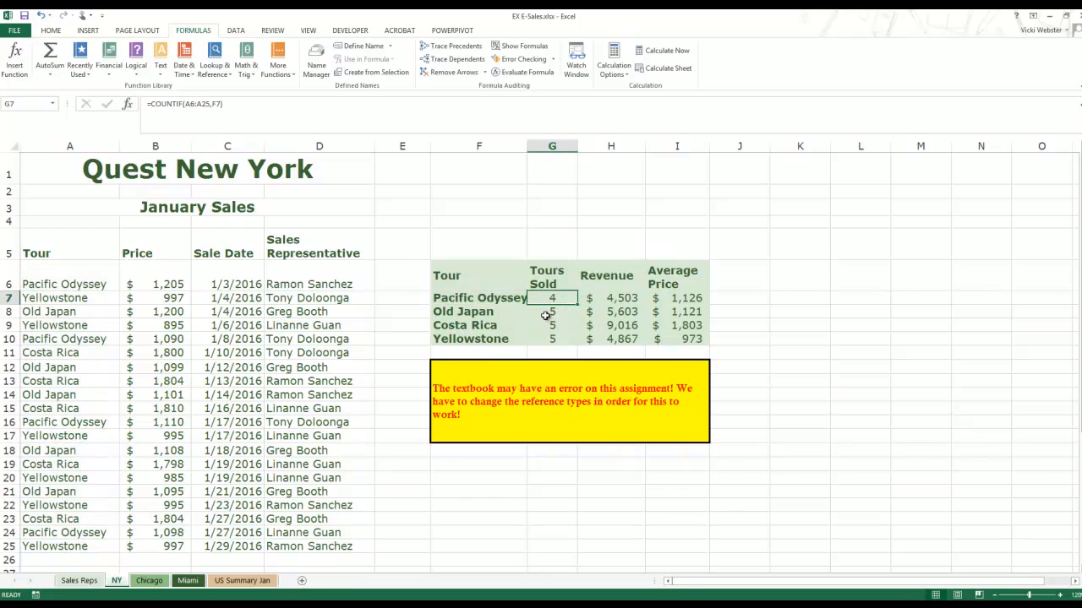
double_click(546, 312)
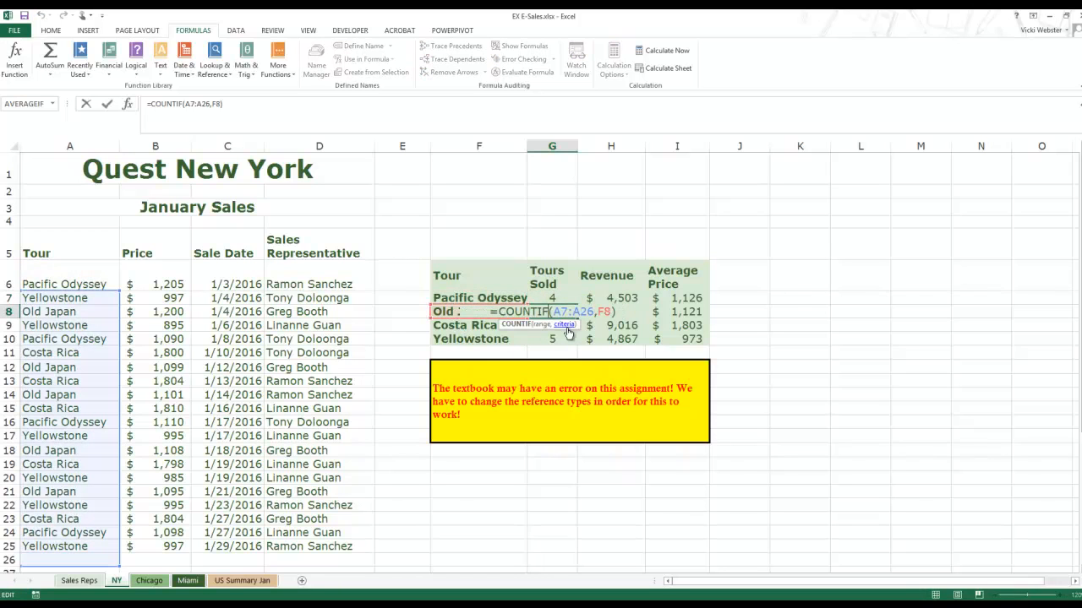
key(Escape)
double_click(550, 300)
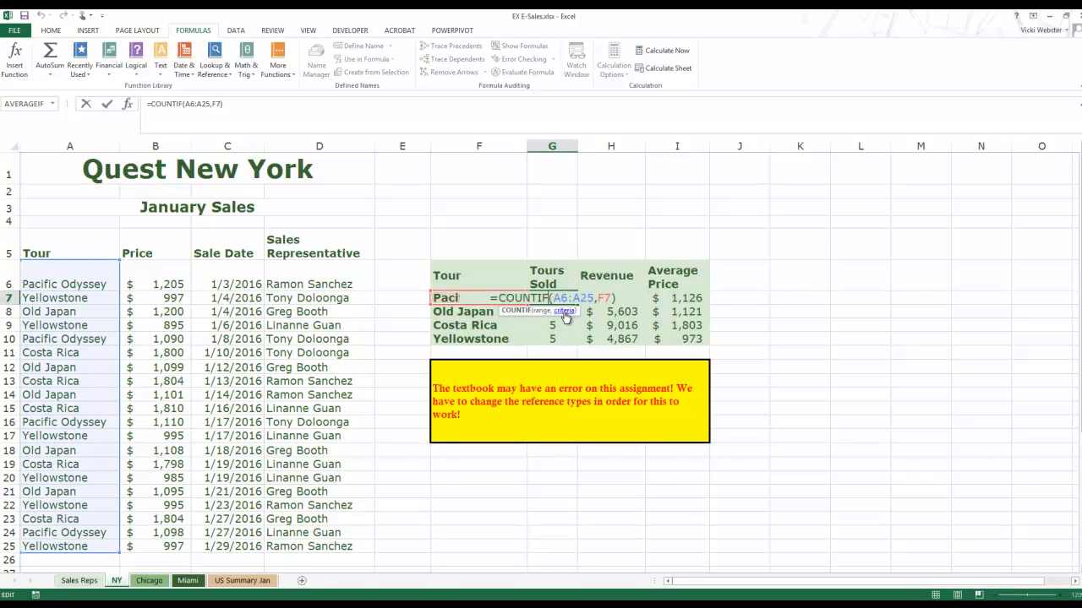
key(Escape)
- Clear the filled formulas in G8:I10 for Old Japan, Costa Rica and Yellowstone
click(560, 336)
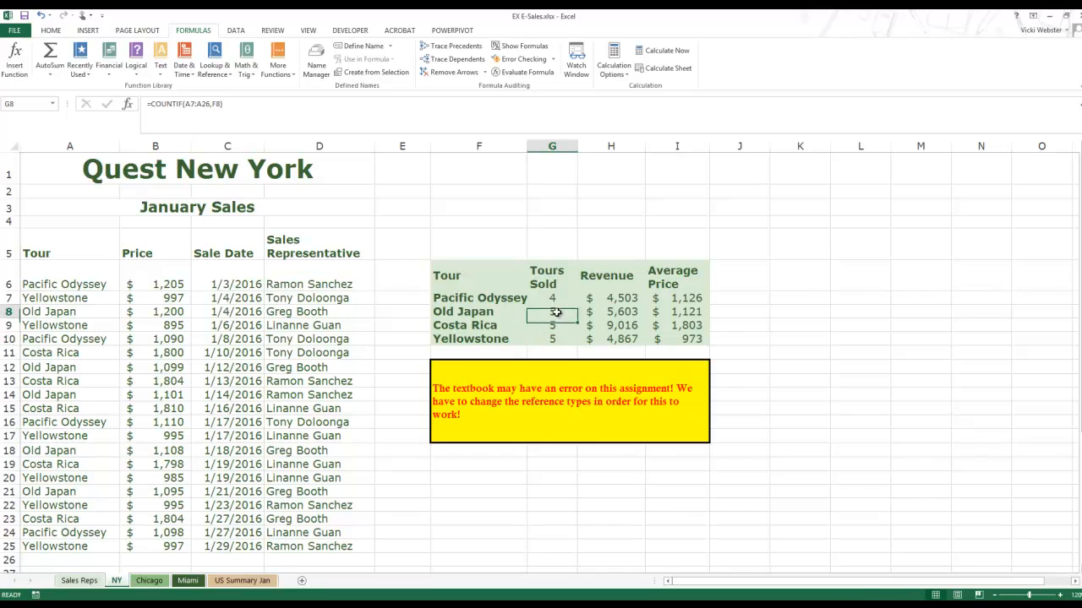
drag(555, 312, 667, 339)
key(Delete)
click(555, 335)
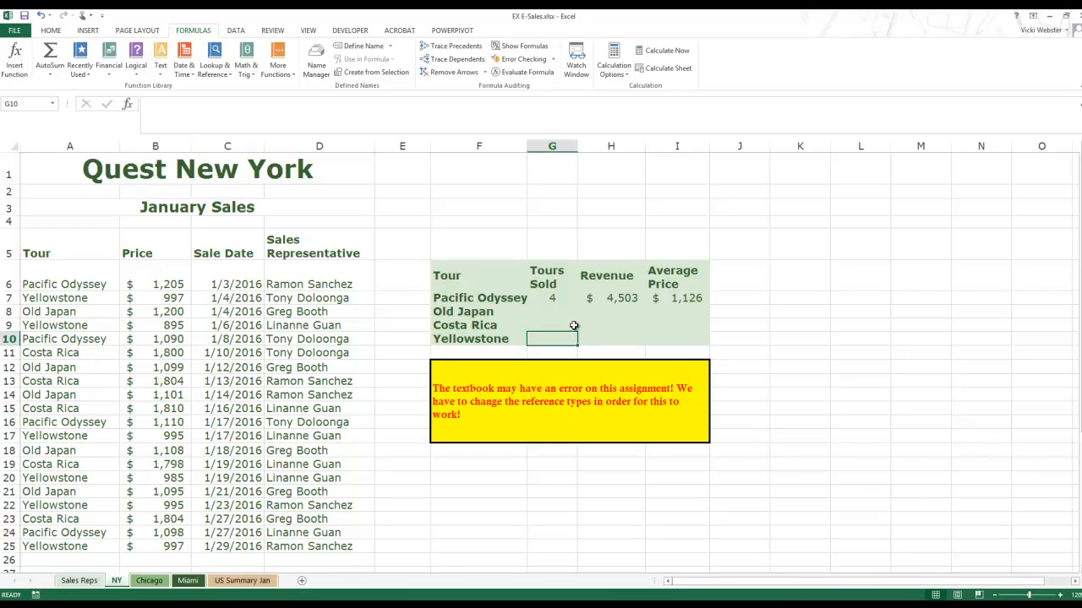
- Try to make the COUNTIF range in G7 absolute as $A$6:$A$25, keeping the criteria F7 relative
click(551, 295)
double_click(553, 298)
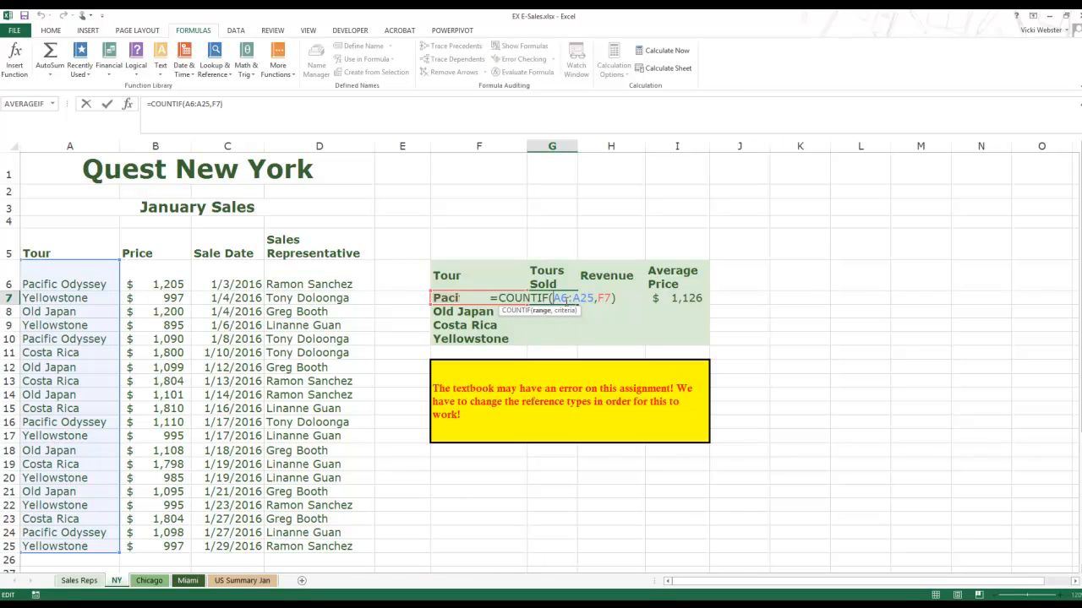
key(F4)
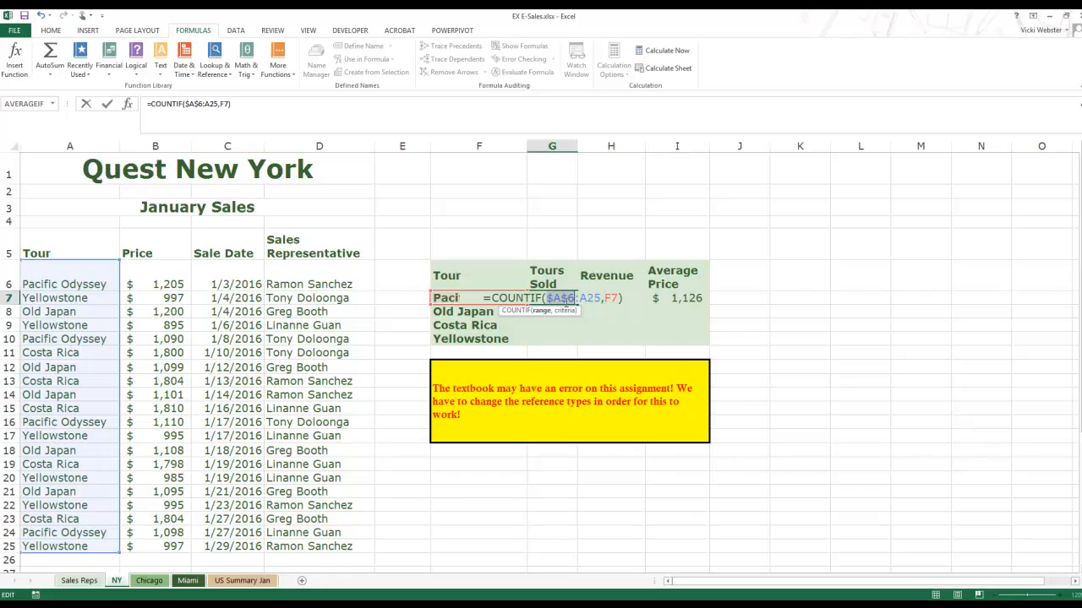
click(588, 298)
key(F4)
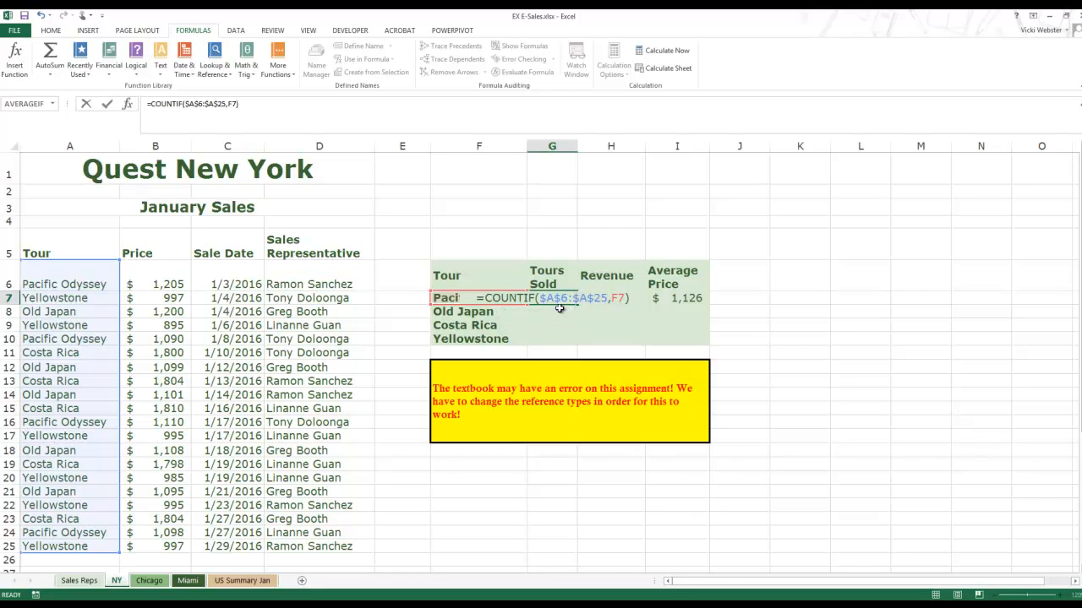
key(Return)
double_click(563, 301)
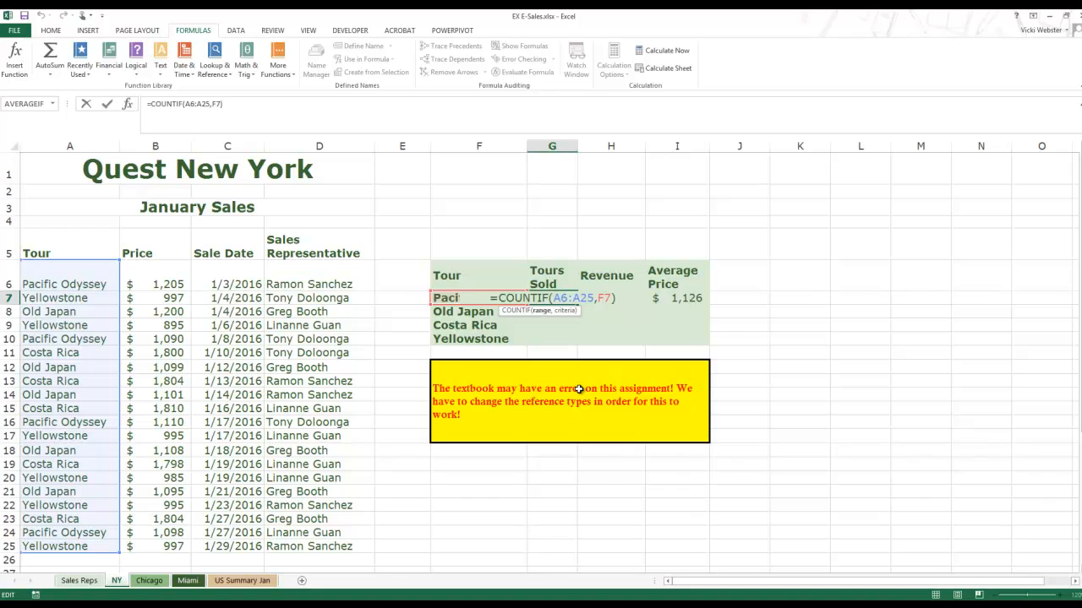
key(ctrl+Return)
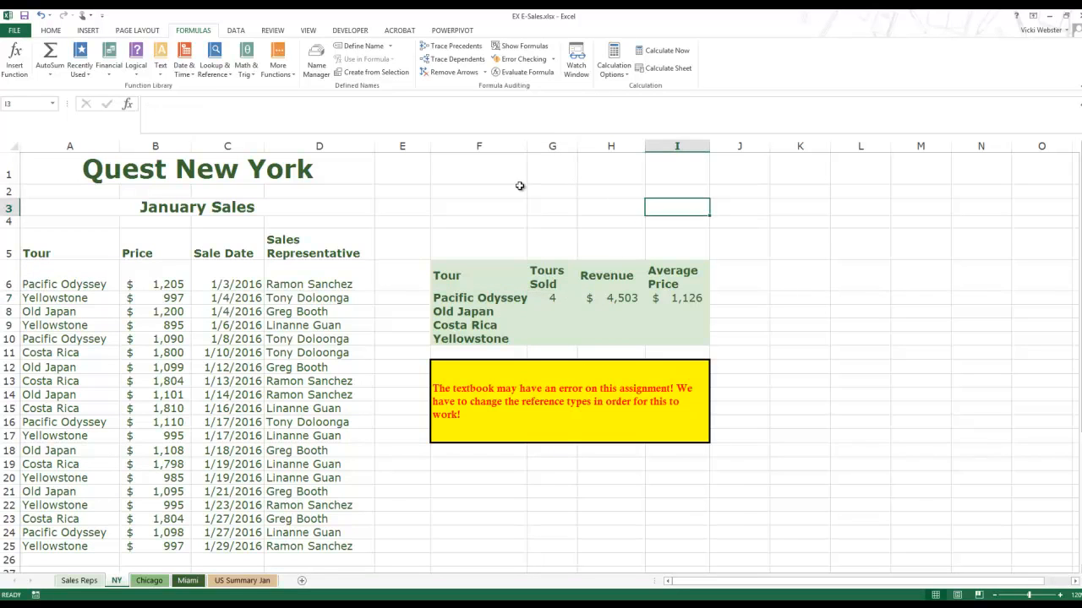
click(503, 190)
click(504, 181)
click(500, 203)
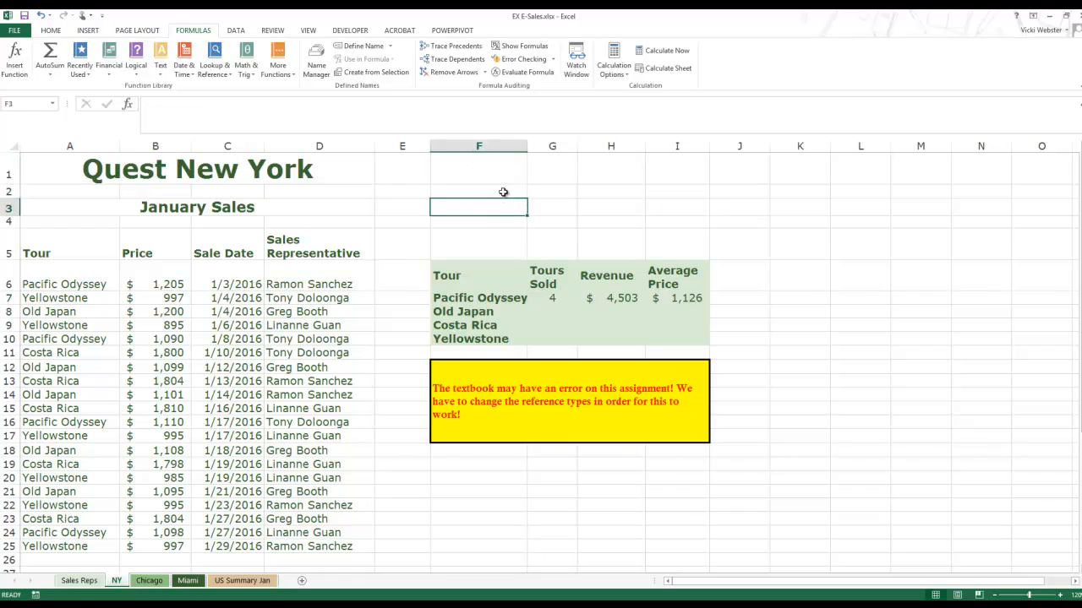
- Enter the test formula =A6 in cell F2 above the summary table and inspect its relative reference
double_click(503, 191)
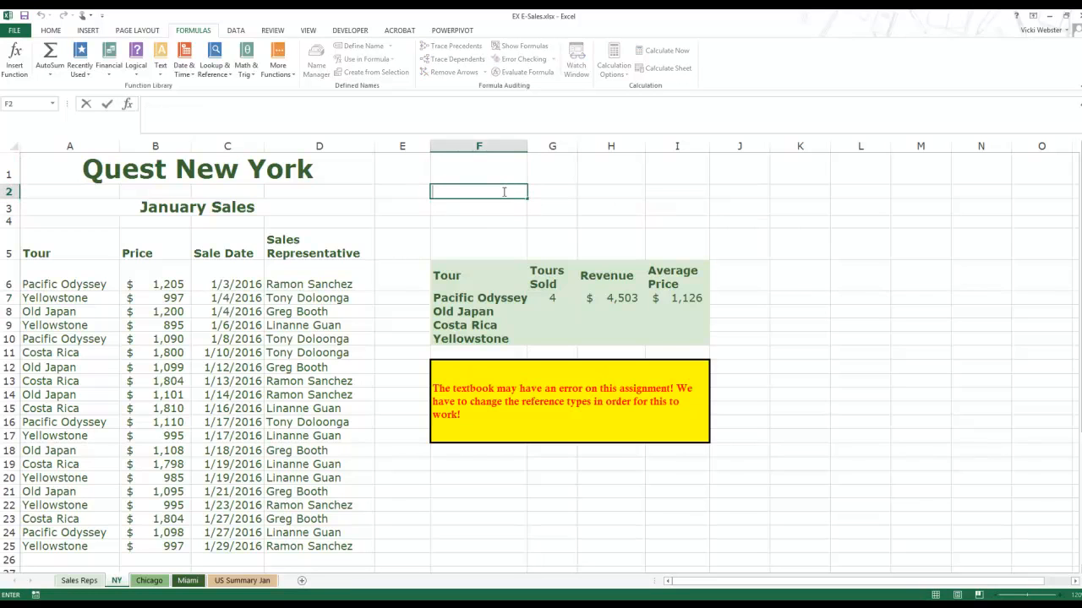
text(=)
text(a6)
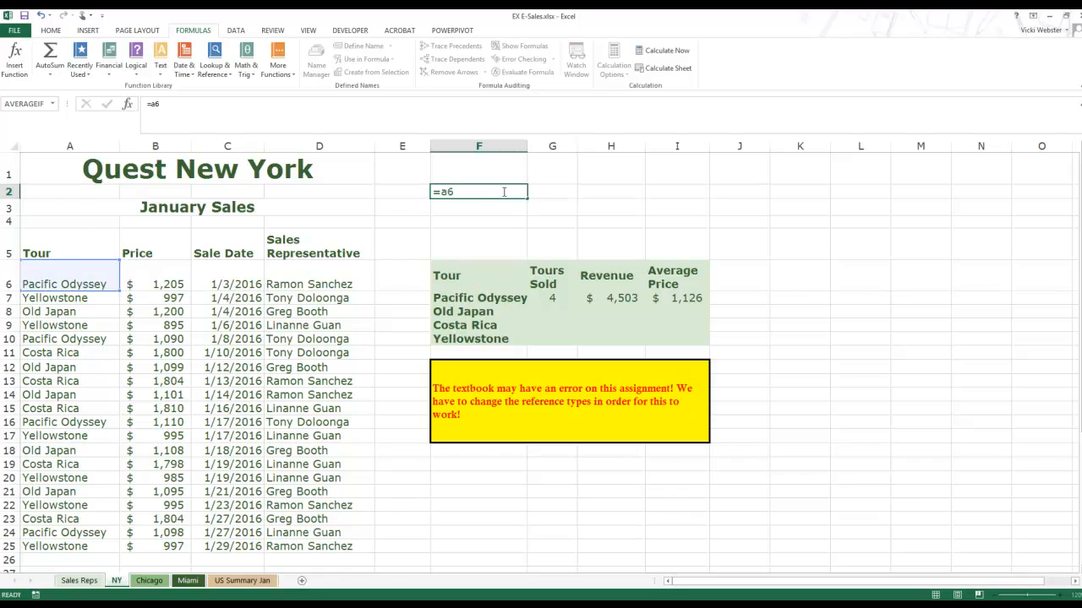
key(Return)
click(505, 192)
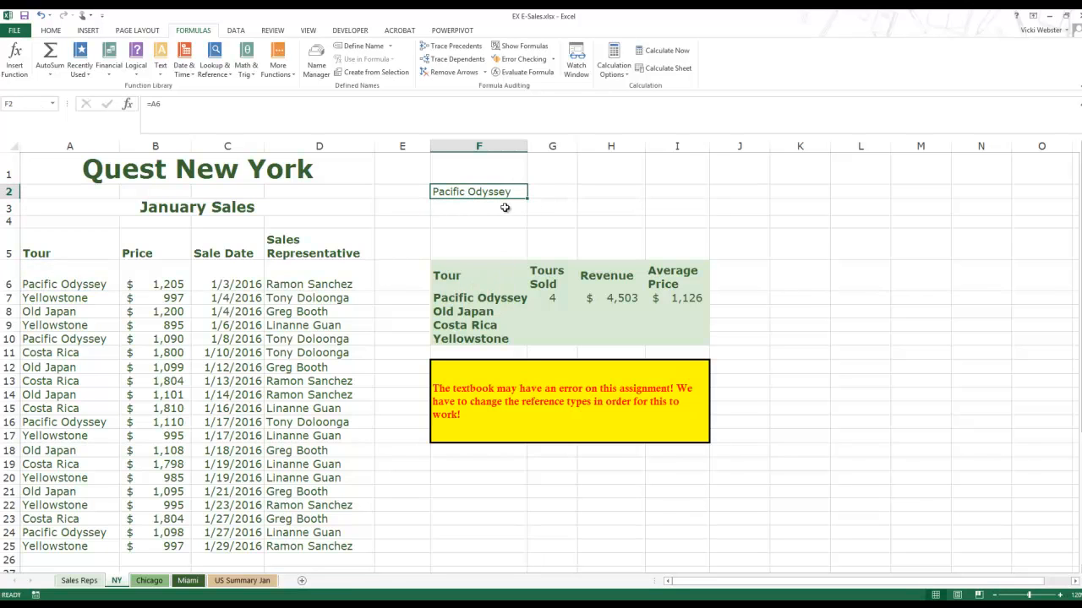
double_click(518, 190)
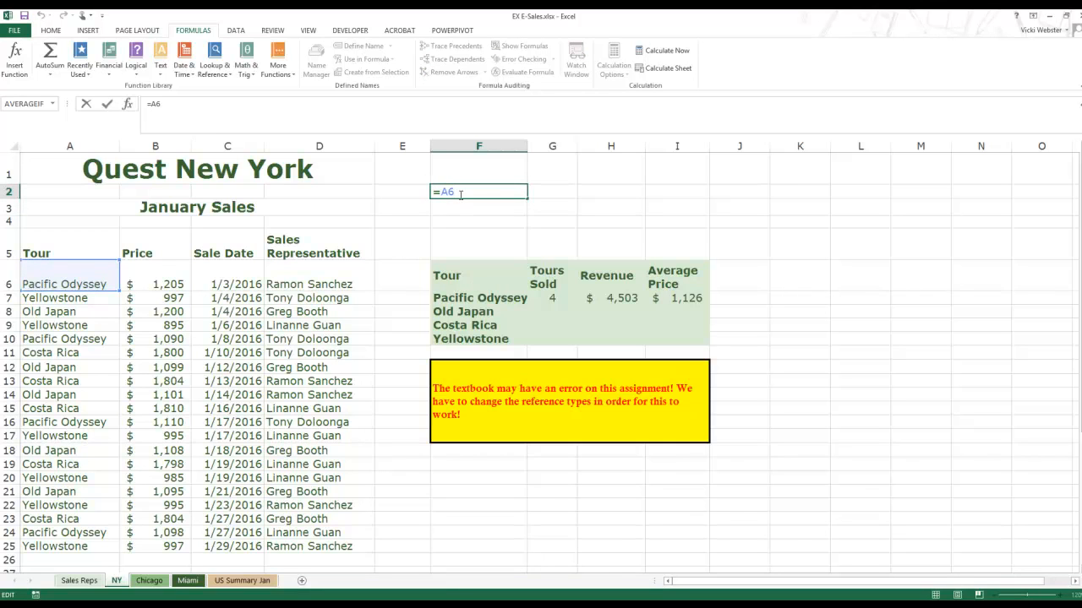
key(Escape)
click(491, 208)
double_click(498, 193)
key(Escape)
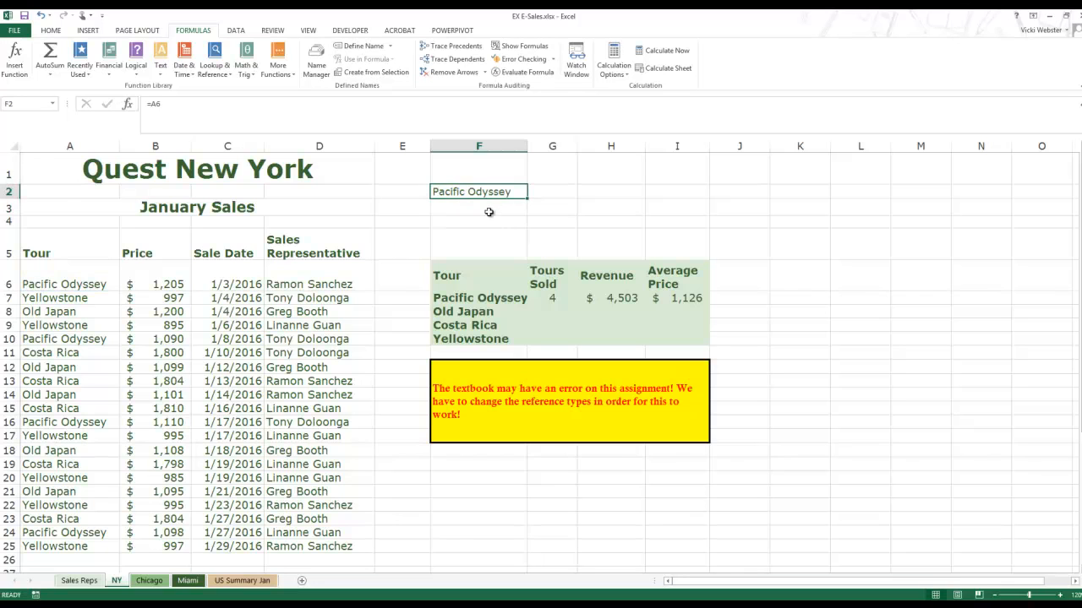
- Copy the F2 test formula across into G2 and widen column G
drag(528, 195, 583, 203)
drag(579, 145, 618, 145)
click(588, 207)
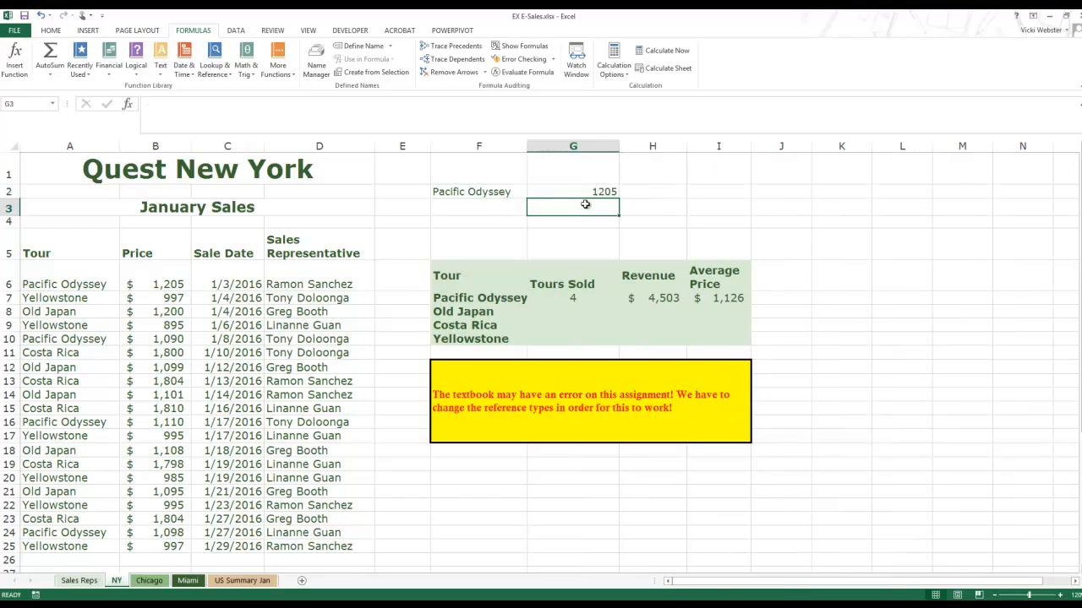
- Compare the relative references in F2 and G2 to see how the column letter behaves across columns
click(478, 194)
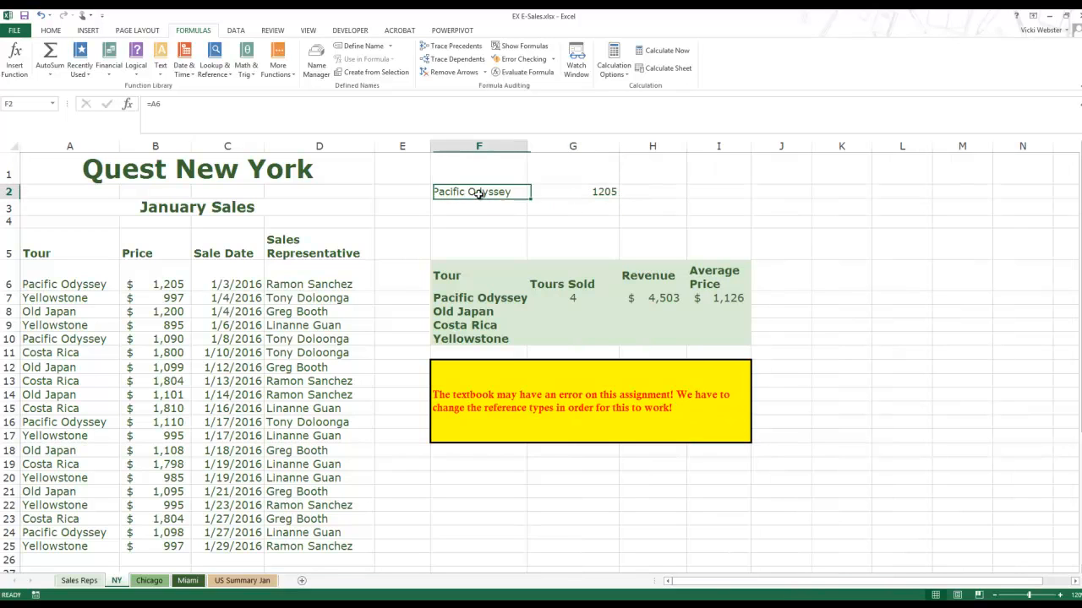
click(571, 191)
click(471, 193)
double_click(471, 192)
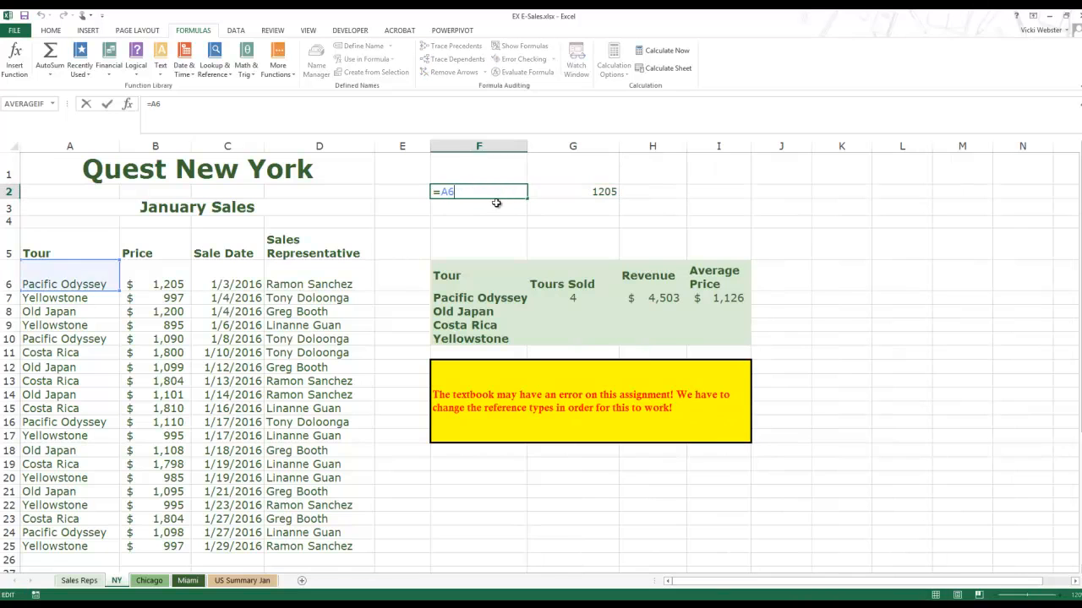
key(Escape)
double_click(573, 191)
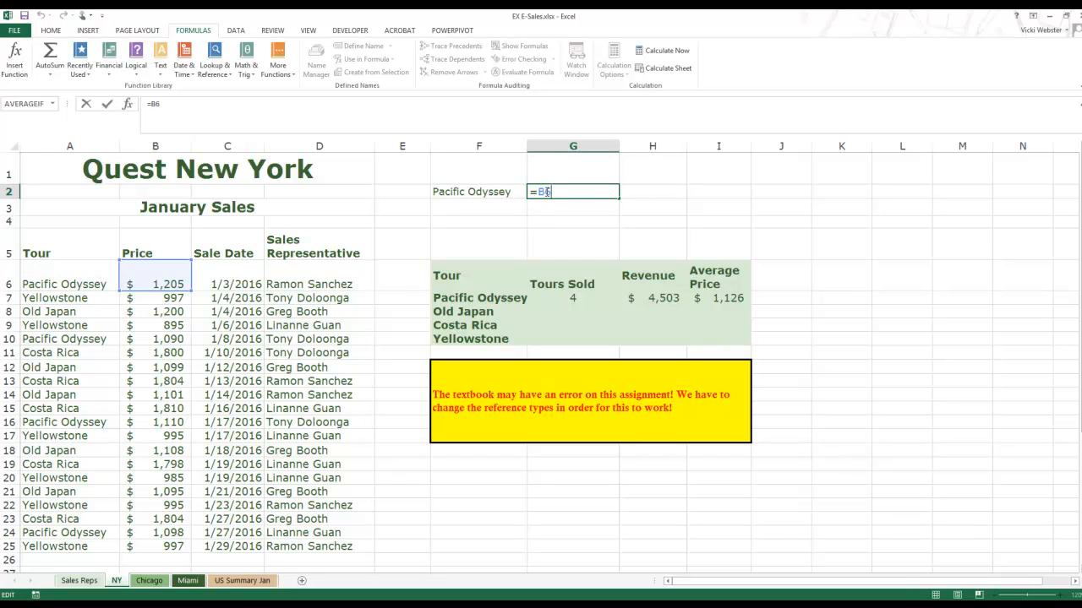
drag(551, 192, 538, 192)
key(ctrl+Return)
- Clear the copied test formula from G2
click(510, 195)
click(567, 191)
key(Delete)
- Copy the relative reference in F2 down into F3 and compare the row numbers of both formulas
click(520, 194)
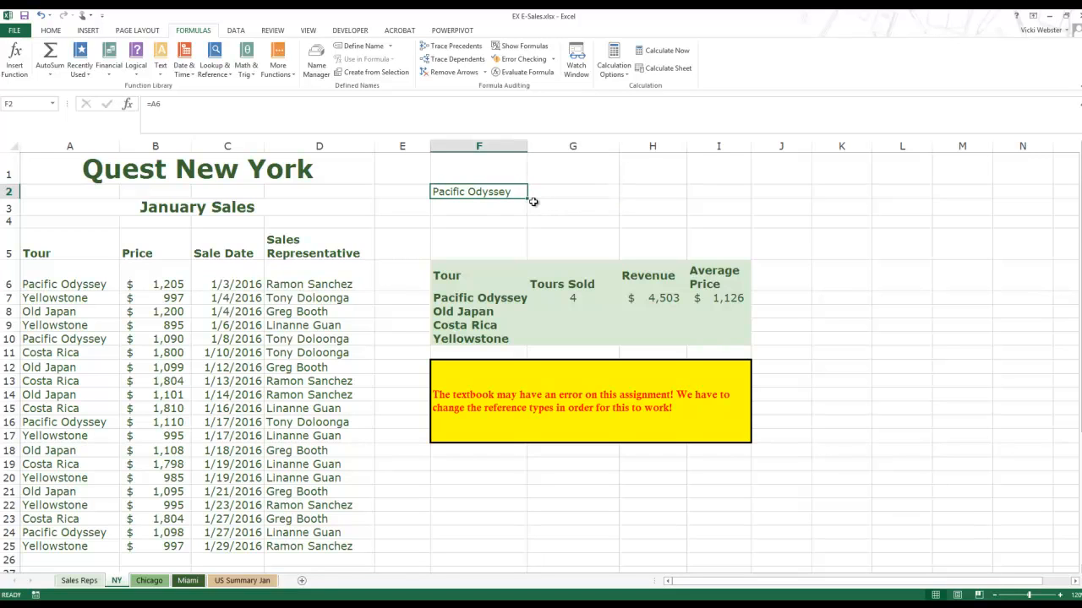
drag(533, 201, 531, 216)
double_click(487, 208)
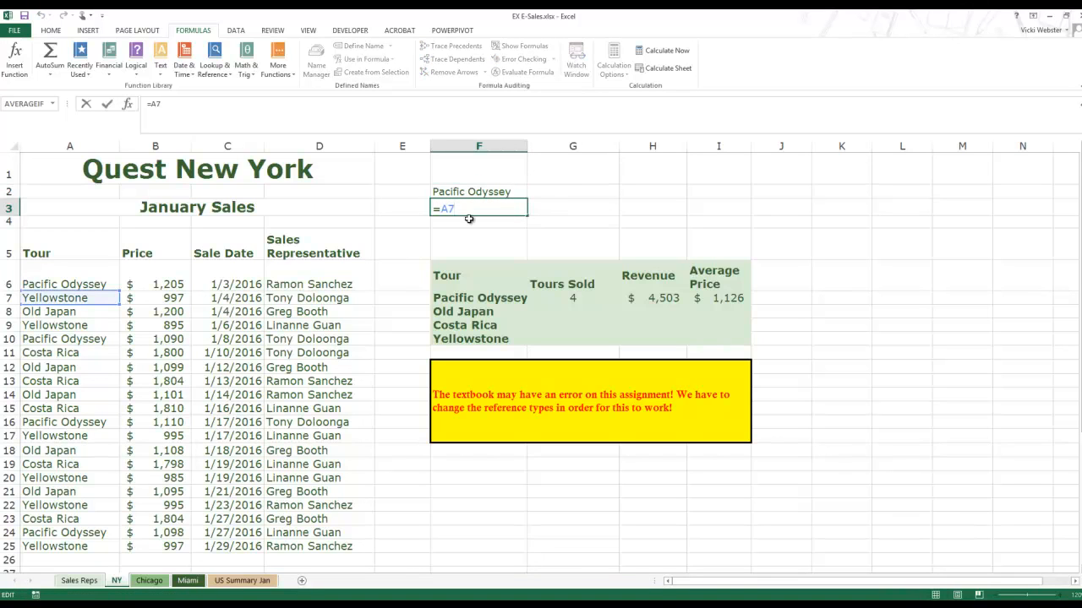
click(470, 193)
double_click(470, 195)
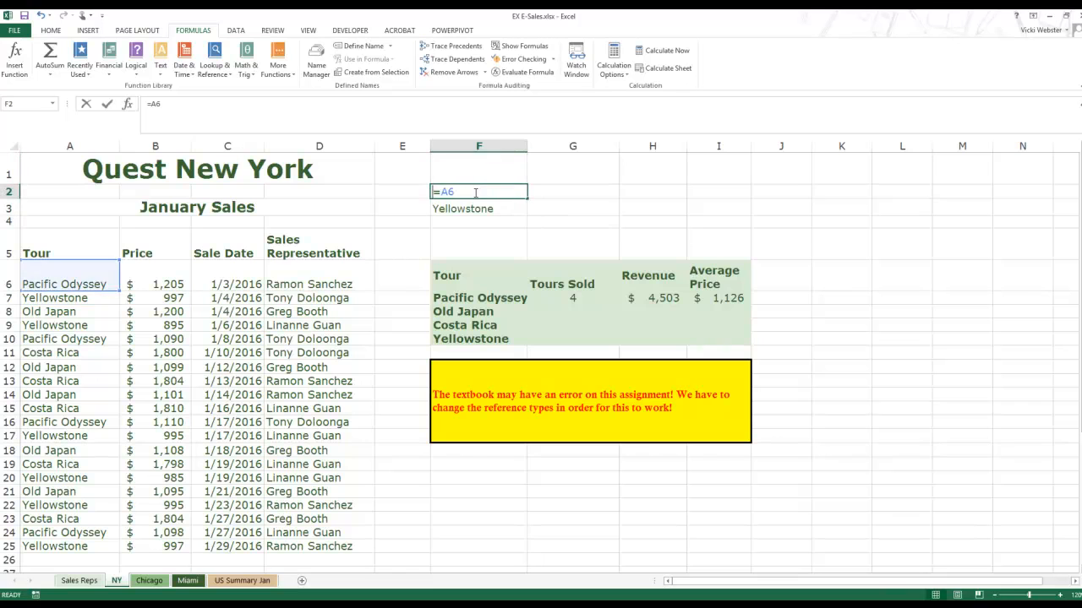
key(Escape)
double_click(483, 208)
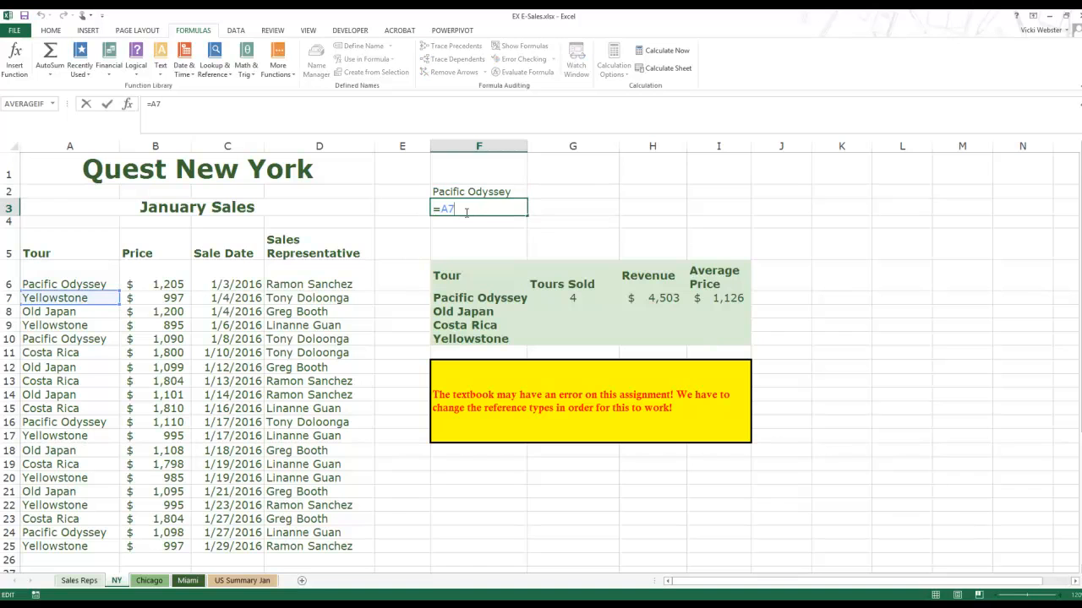
key(Escape)
double_click(477, 191)
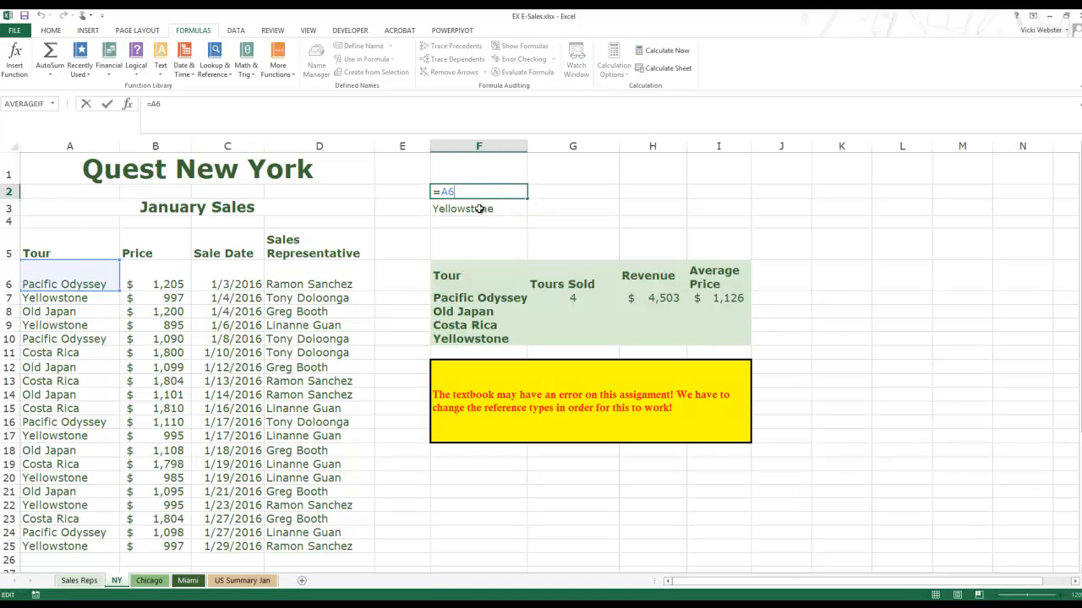
click(478, 208)
- Clear the copied test formula from F3
click(491, 235)
click(496, 210)
key(Delete)
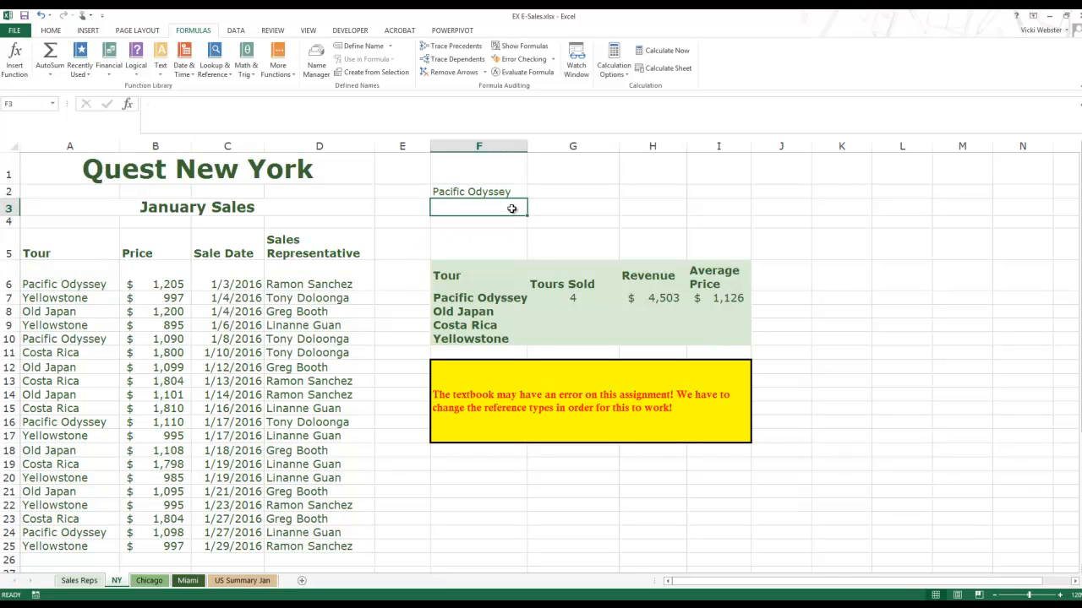
- Change the test formula in F2 to =$A6 so that only the column is locked
click(513, 192)
double_click(513, 192)
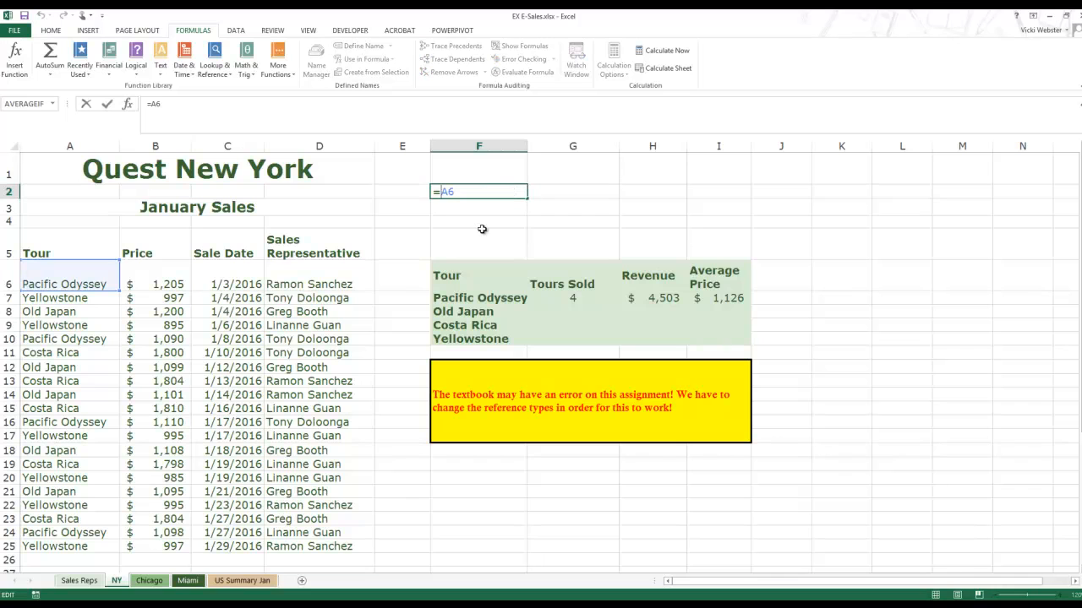
text($)
key(Return)
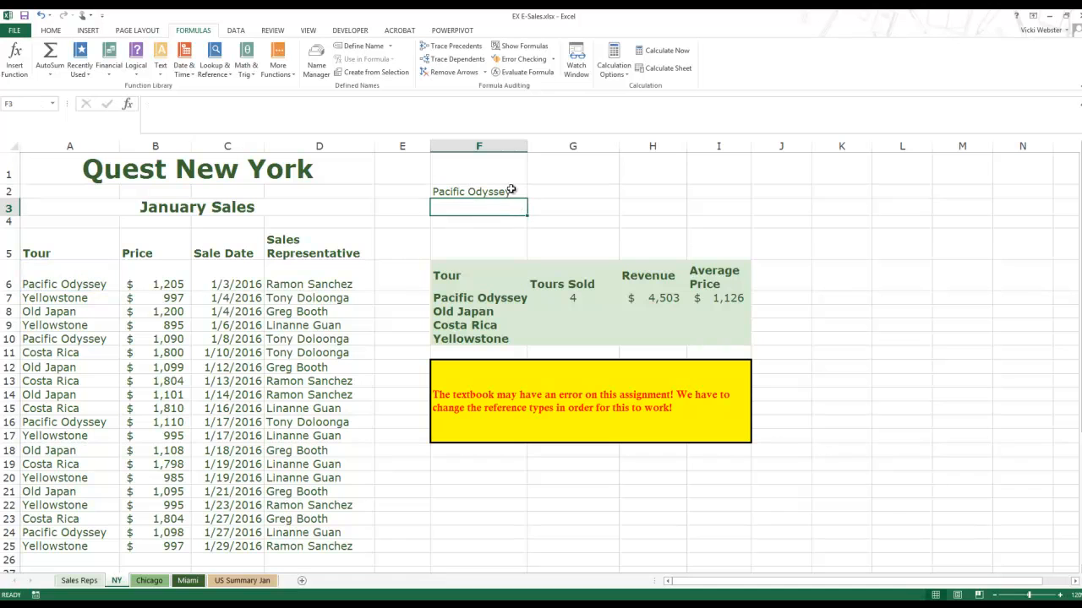
- Copy the column-locked formula from F2 across into G2 and inspect the copied reference
click(519, 198)
drag(526, 198, 618, 200)
double_click(589, 193)
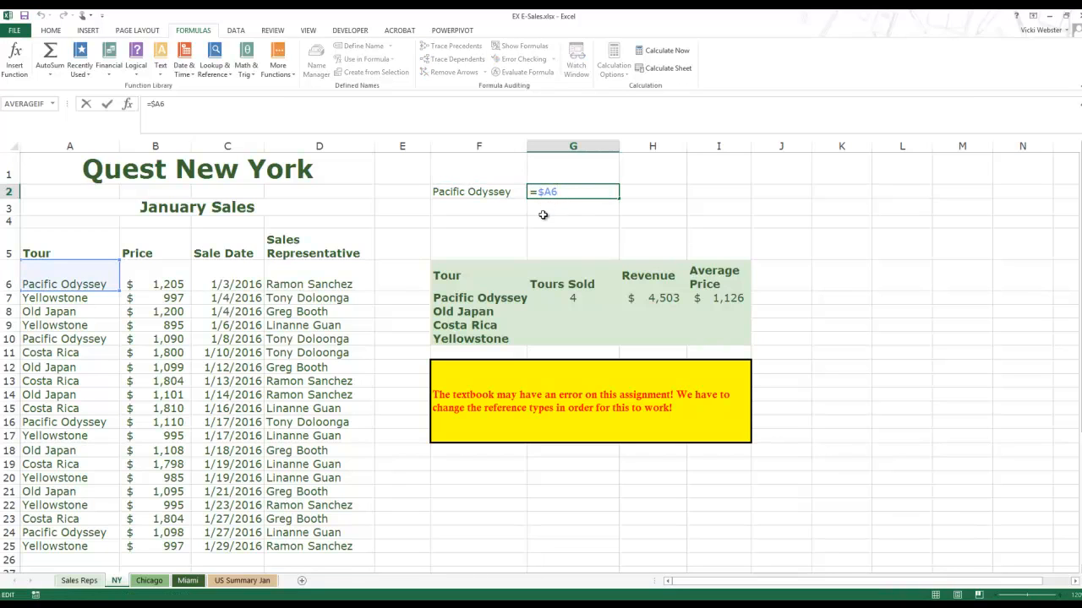
key(ctrl+Return)
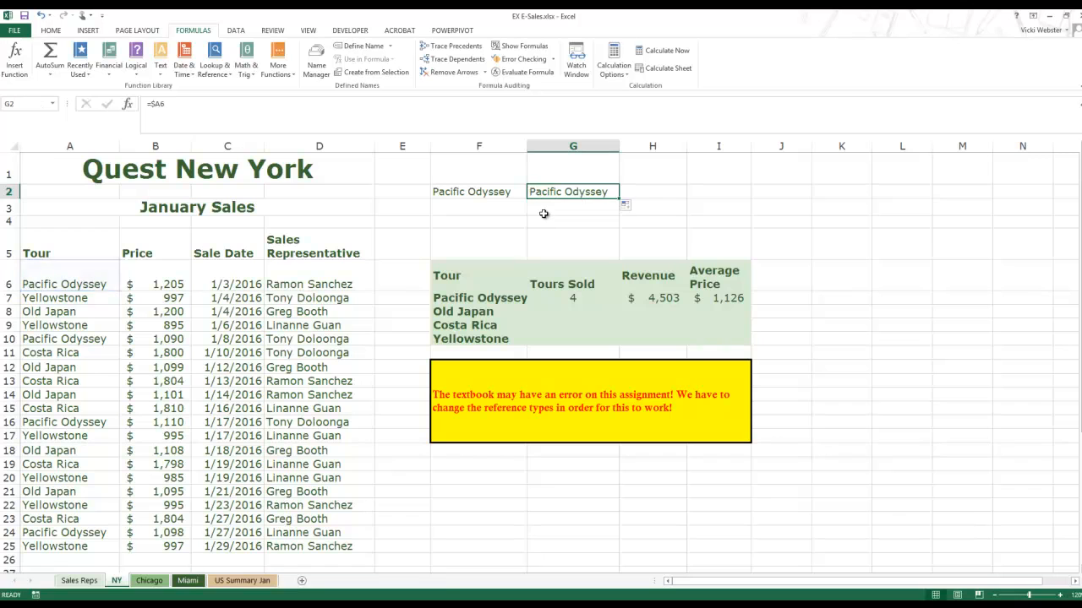
- Recheck the column-locked reference in F2 and clear its copy from G2
click(502, 203)
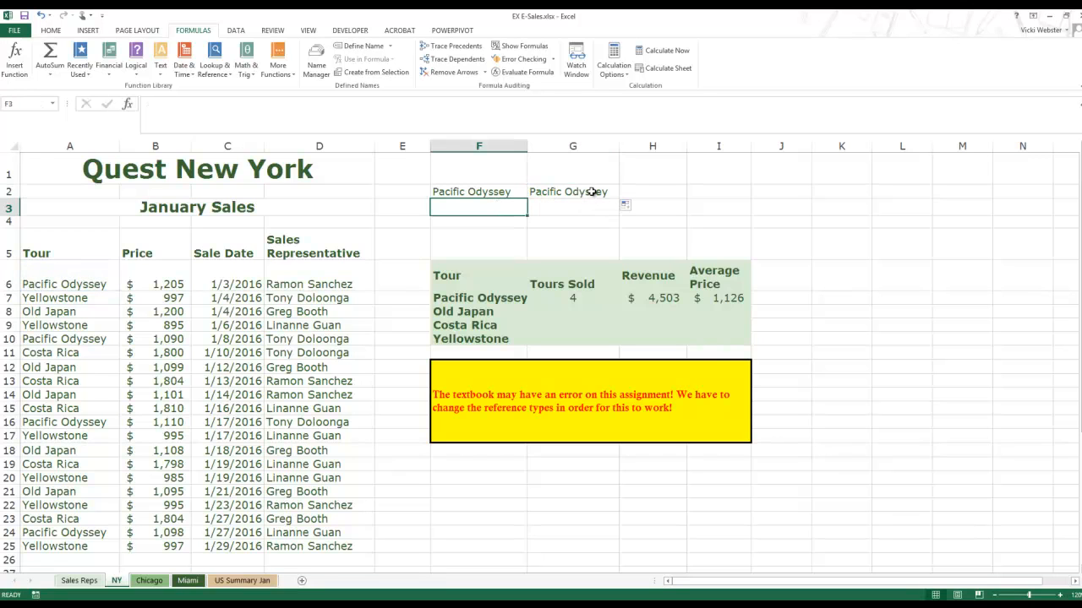
click(489, 193)
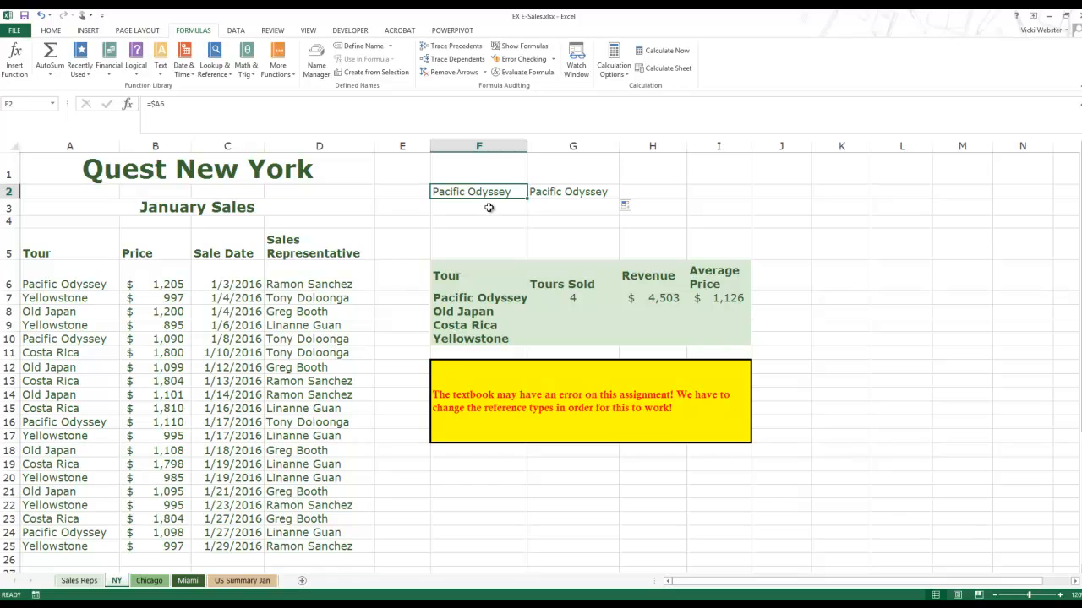
double_click(517, 194)
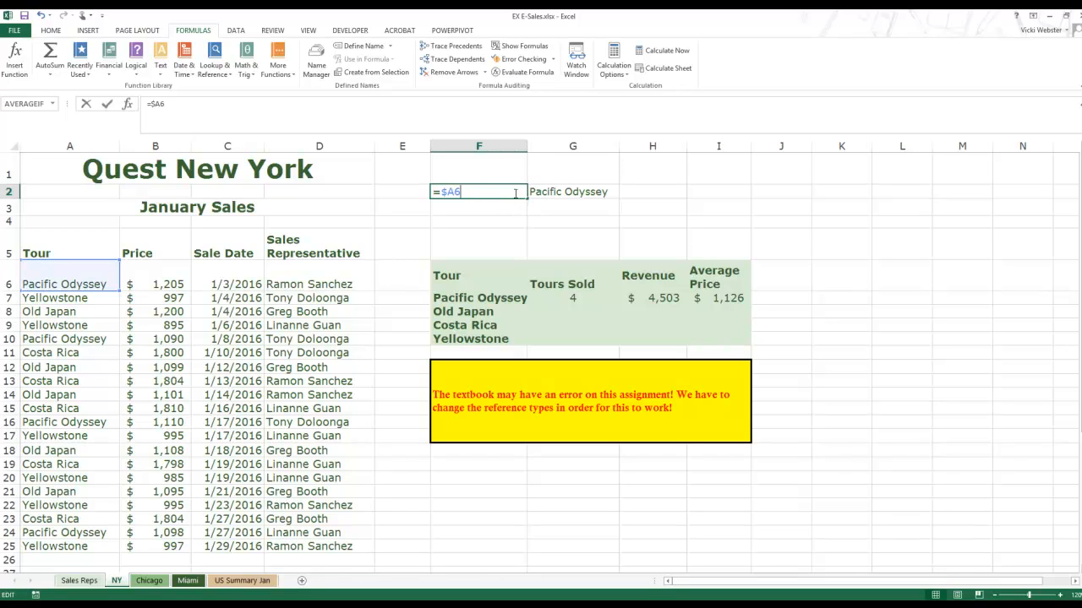
click(585, 195)
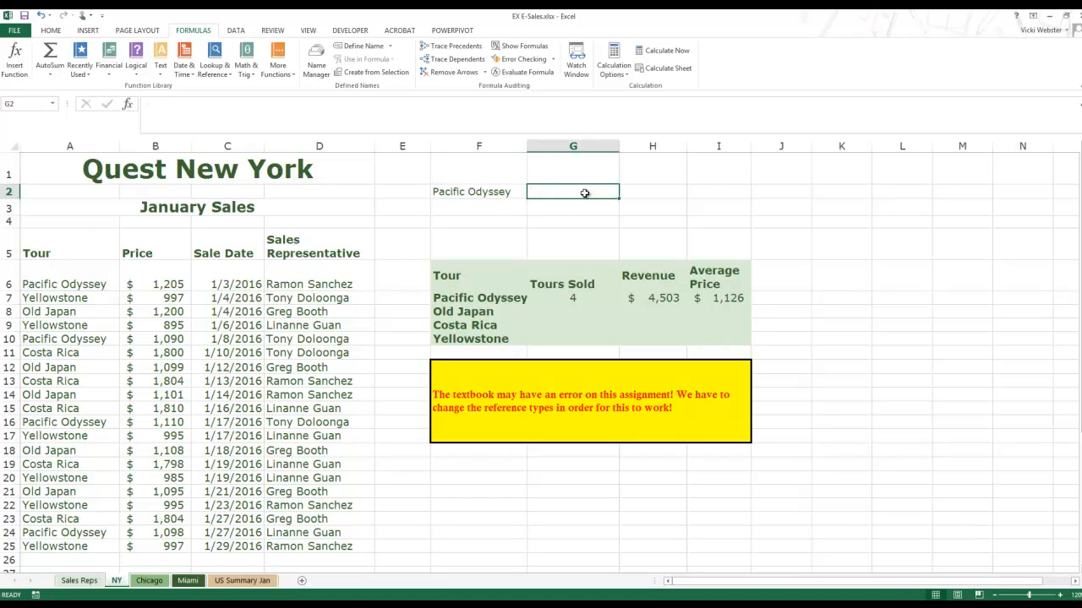
- Change the test formula in F2 to =A$6 so that only the row is locked
click(484, 187)
double_click(486, 189)
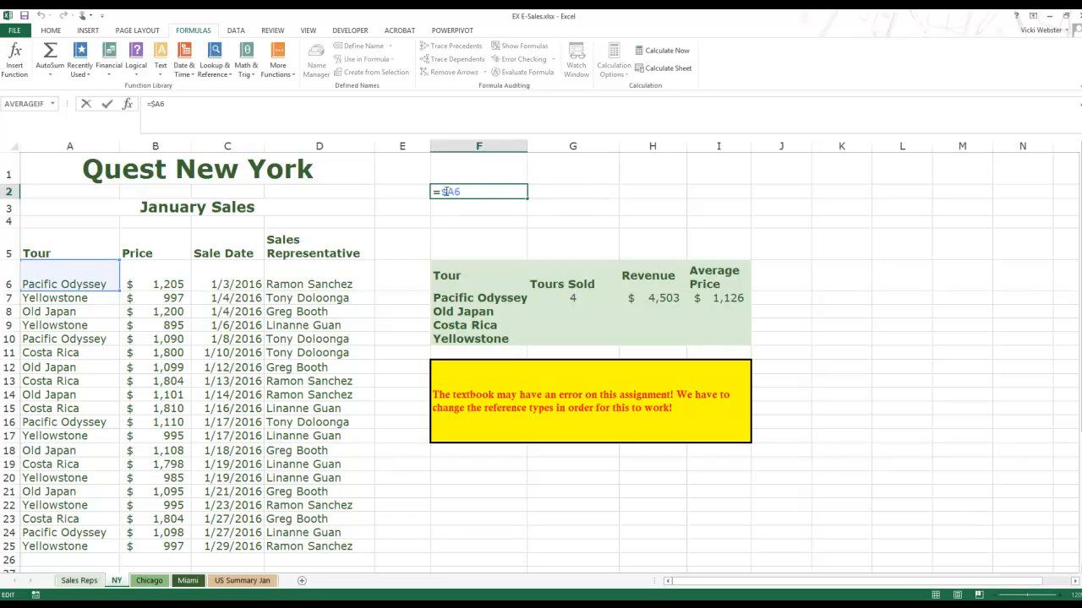
key(F4)
key(F4)
key(F4)
key(ctrl+Return)
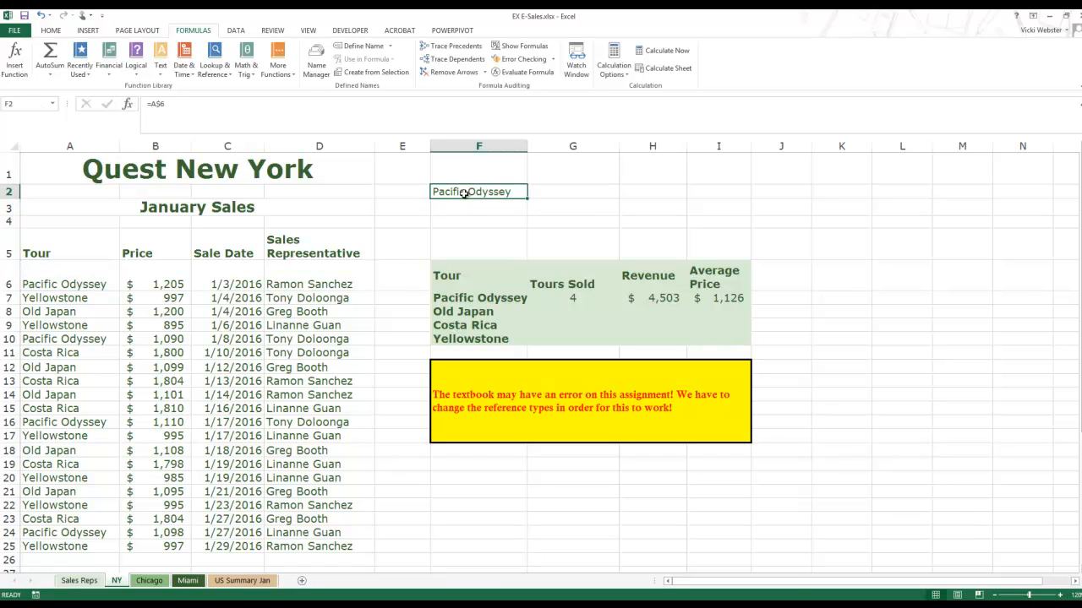
- Test the row-locked reference by copying F2 down into F3, and clear the copy after inspecting it
drag(525, 197, 524, 218)
double_click(462, 215)
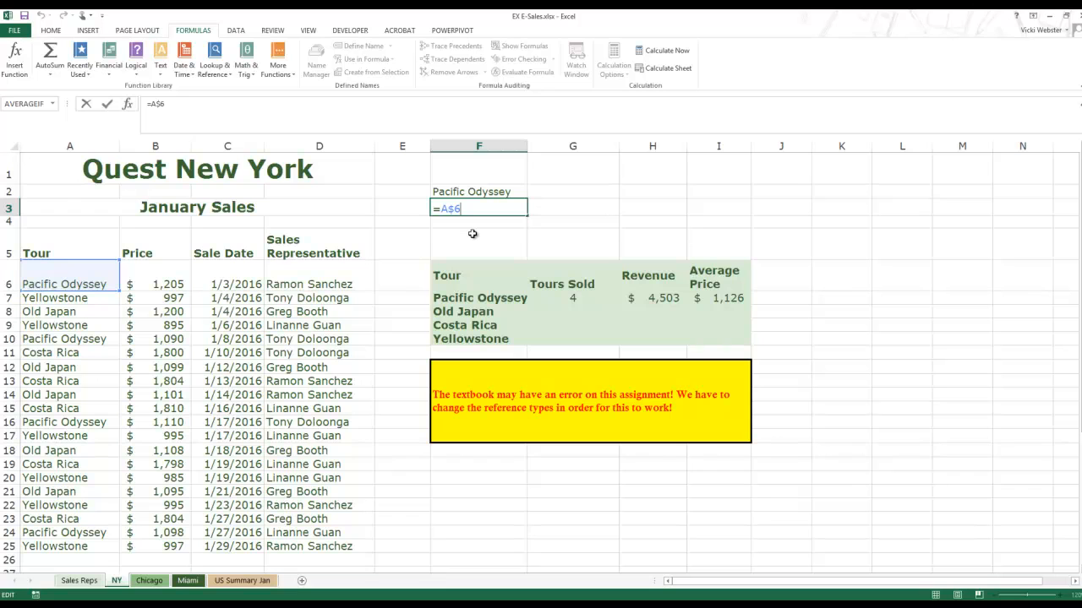
key(Escape)
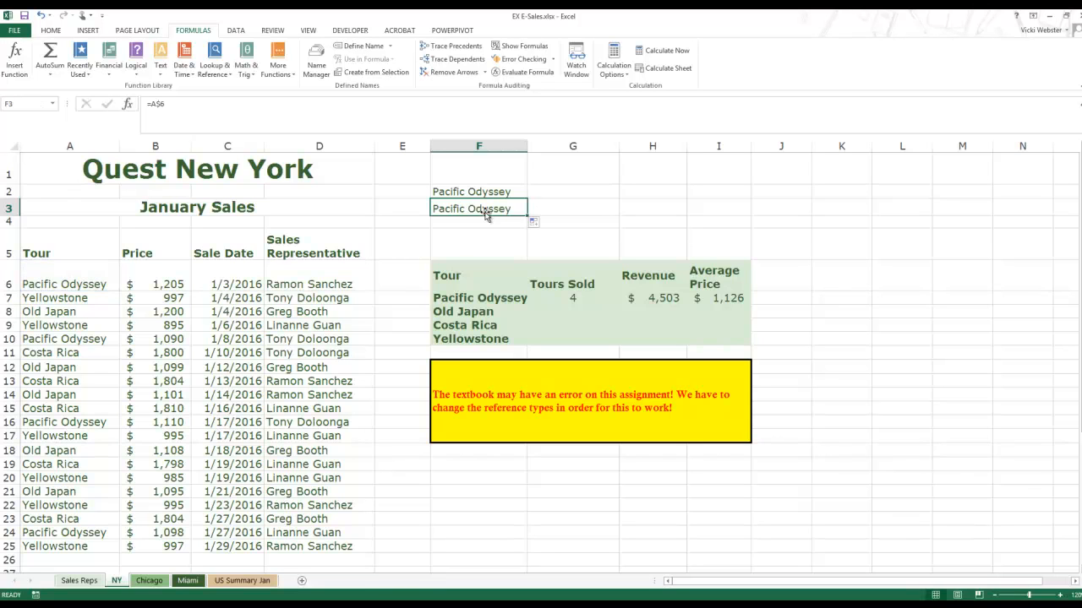
key(Delete)
- Change the test formula in F2 to the fully absolute reference =$A$6
double_click(465, 195)
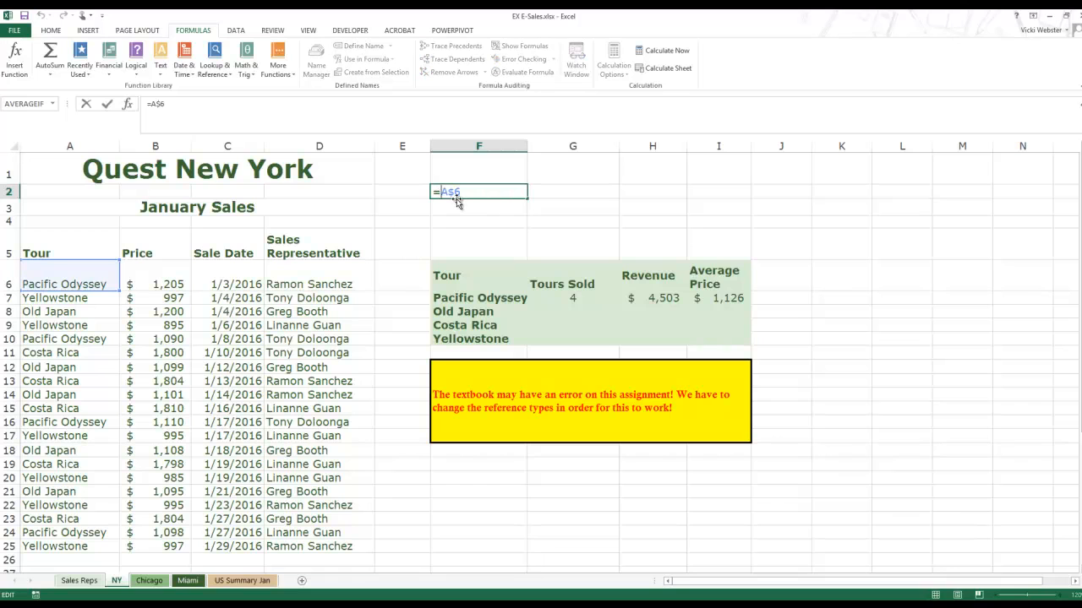
text($)
key(Return)
- Copy the absolute reference in F2 across into G2 and down into F3, inspecting both copies
click(457, 198)
drag(527, 199, 603, 207)
click(514, 210)
click(513, 191)
drag(526, 197, 522, 218)
double_click(504, 209)
key(Escape)
double_click(570, 193)
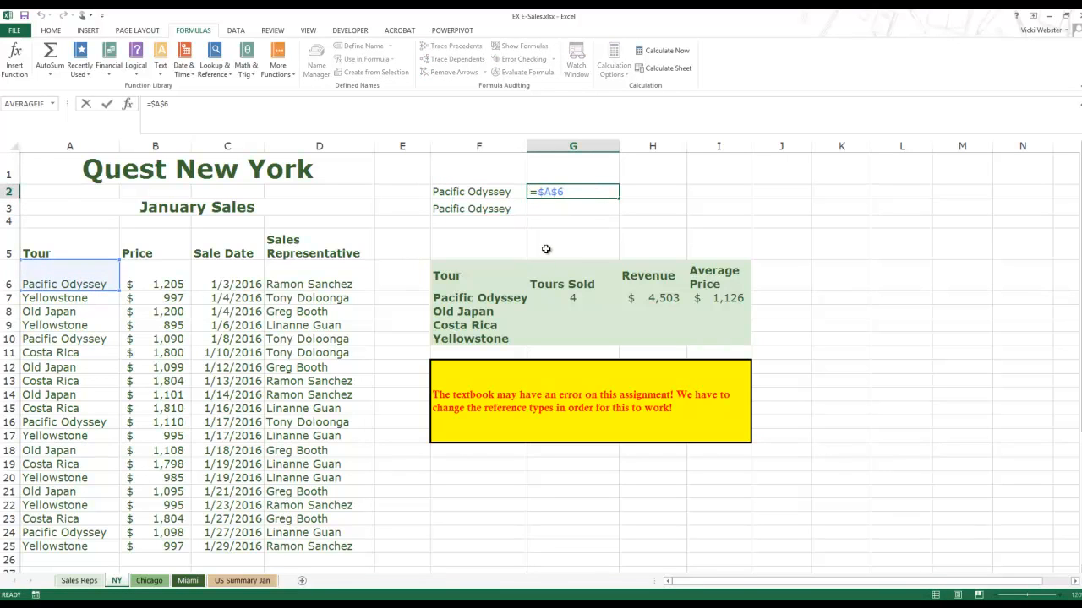
key(Escape)
- Clear the copied absolute references from G2 and F3
key(Delete)
click(575, 218)
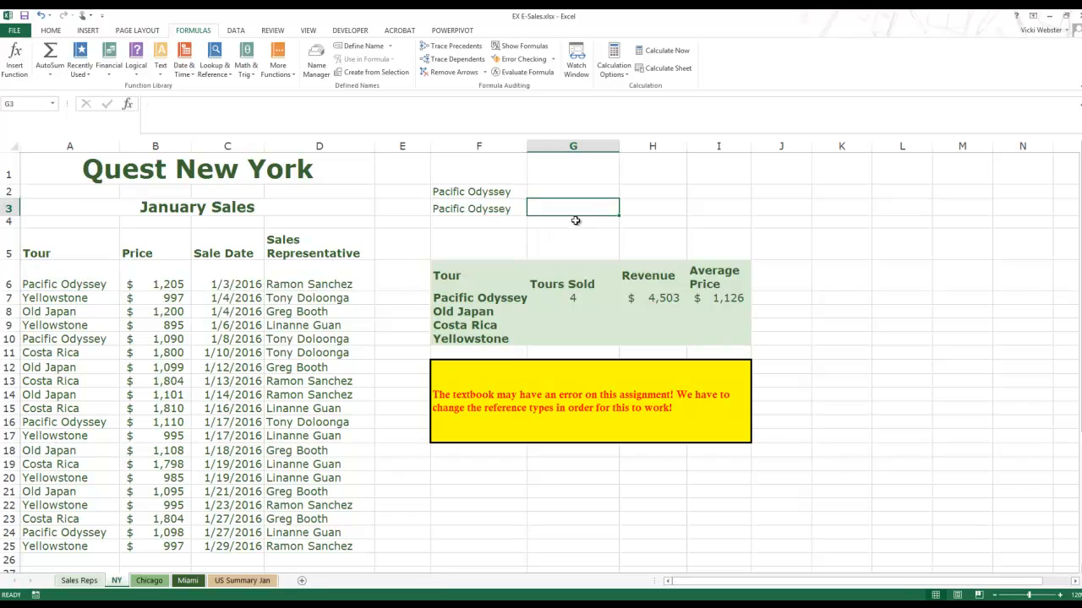
key(Left)
key(Delete)
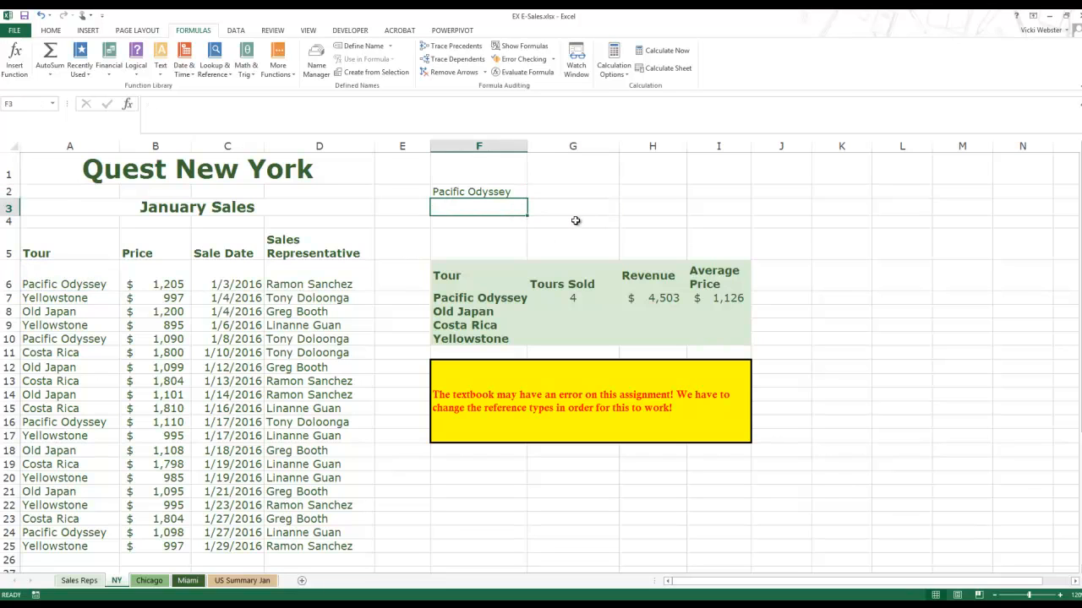
- Cycle the F2 reference repeatedly through its absolute, mixed and relative forms, and clear the test formula from F2
double_click(494, 192)
click(457, 191)
key(F4)
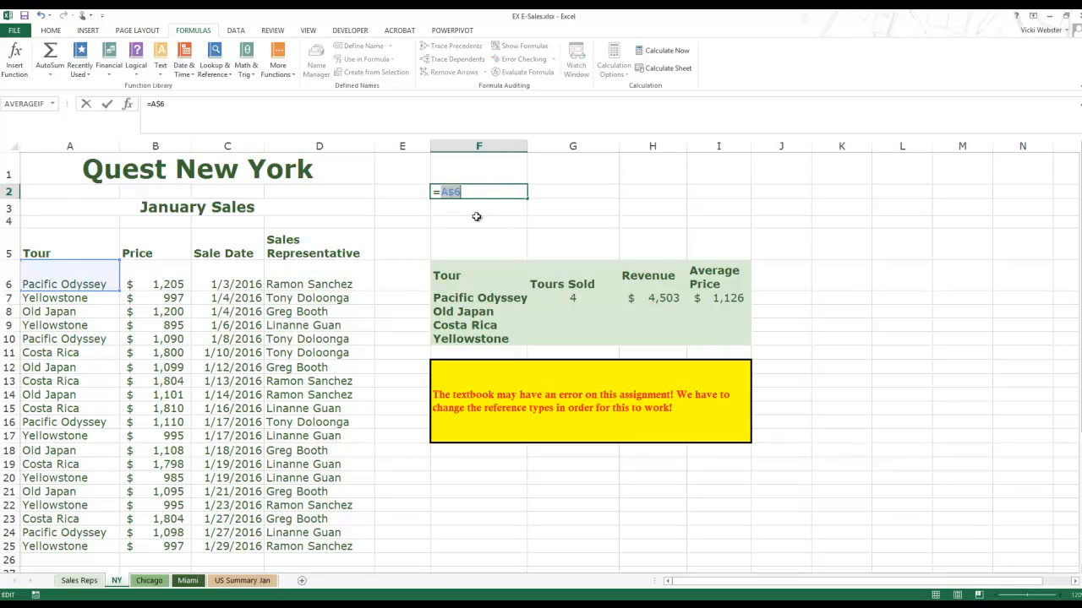
key(F4)
key(F4)
key(F4)
key(F4)
key(F4)
key(F4)
key(F4)
key(F4)
key(F4)
key(F4)
key(F4)
key(F4)
key(F4)
key(F4)
key(F4)
key(F4)
key(F4)
key(Escape)
key(Delete)
- Make the range in the COUNTIF formula in G7 absolute, giving =COUNTIF($A$6:$A$25,F7)
key(Down)
key(Down)
key(Down)
key(Down)
key(Down)
key(Down)
key(Up)
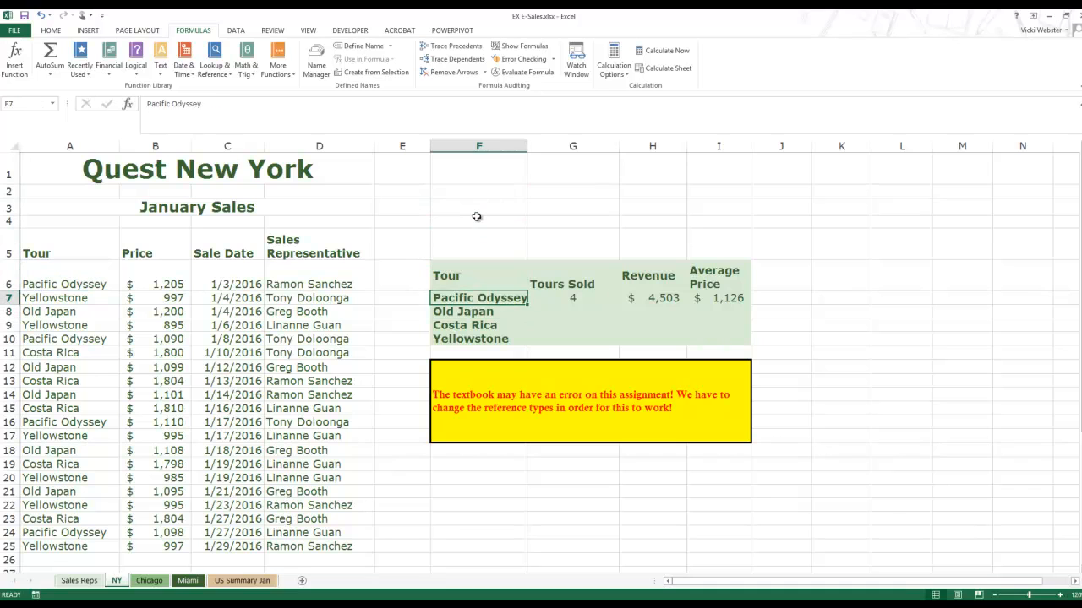
key(Right)
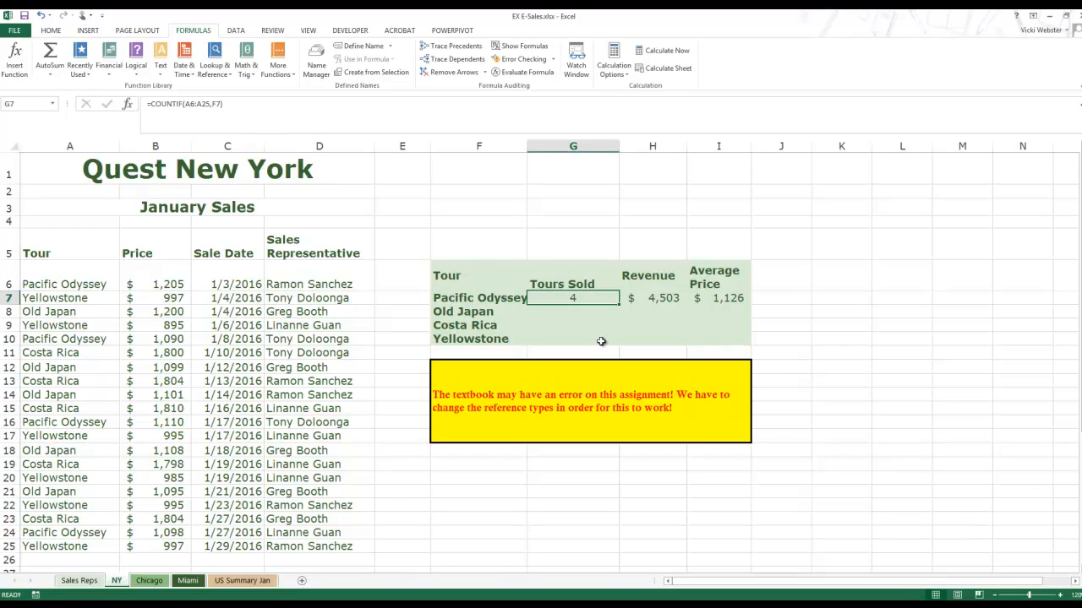
double_click(573, 298)
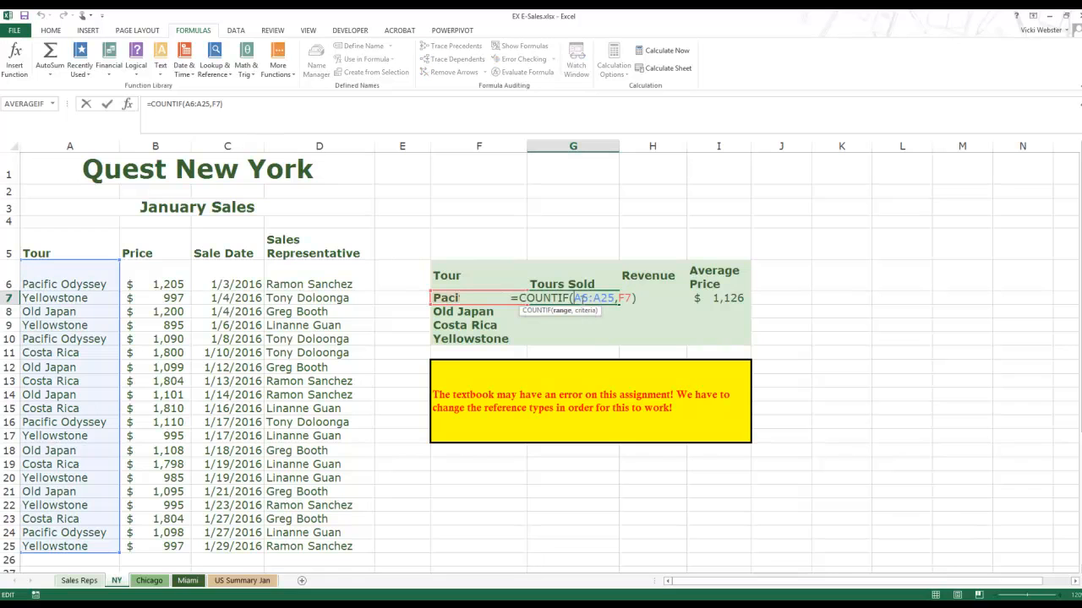
key(F4)
click(613, 298)
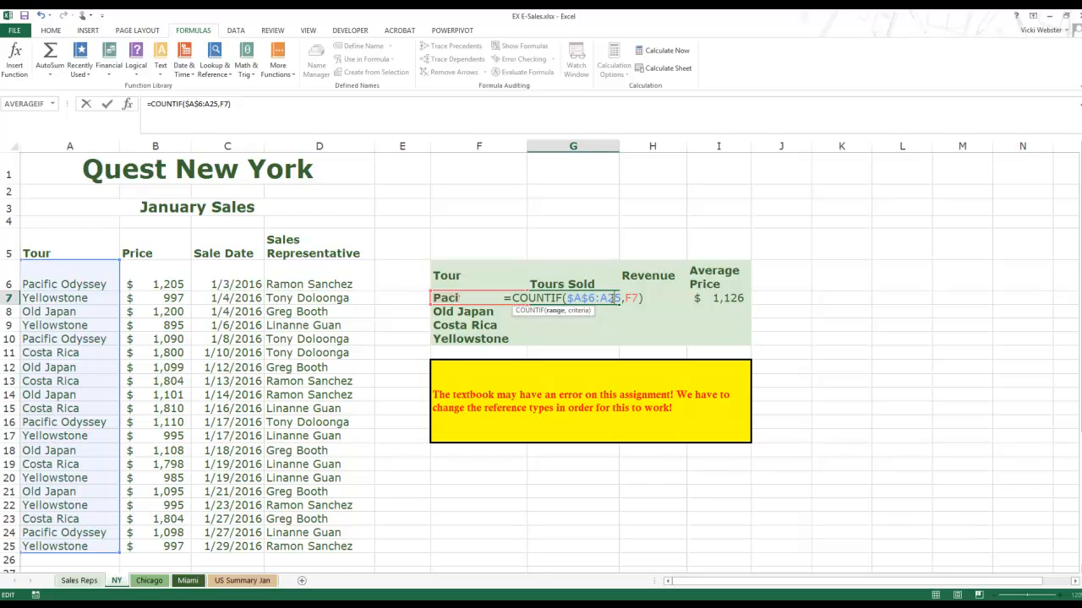
key(F4)
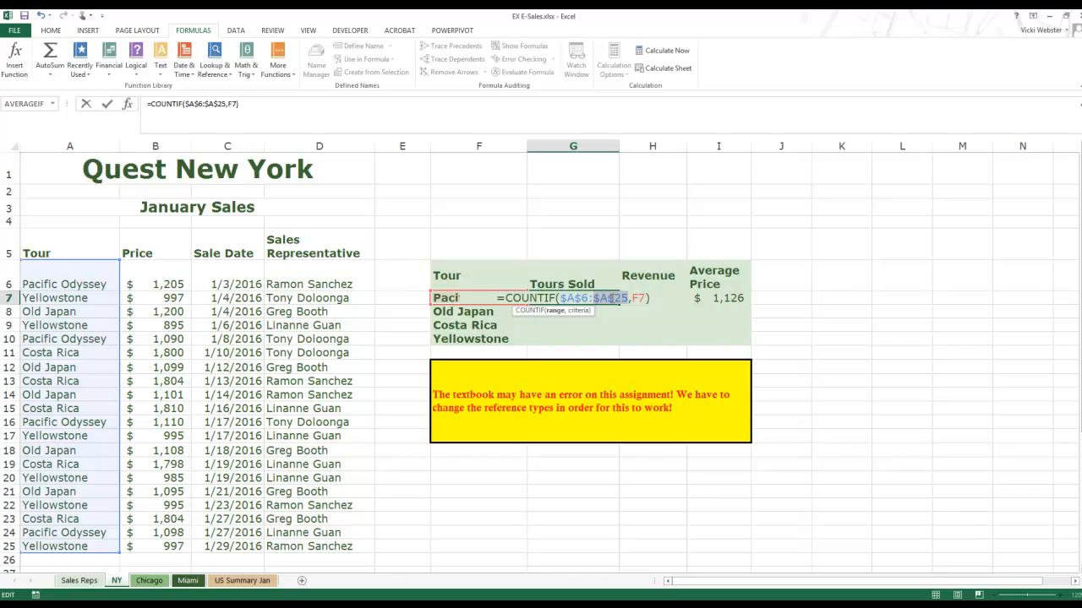
key(Return)
- Make both ranges in the SUMIF formula in H7 absolute, giving =SUMIF($A$6:$A$25,F7,$B$6:$B$25)
key(Up)
key(Right)
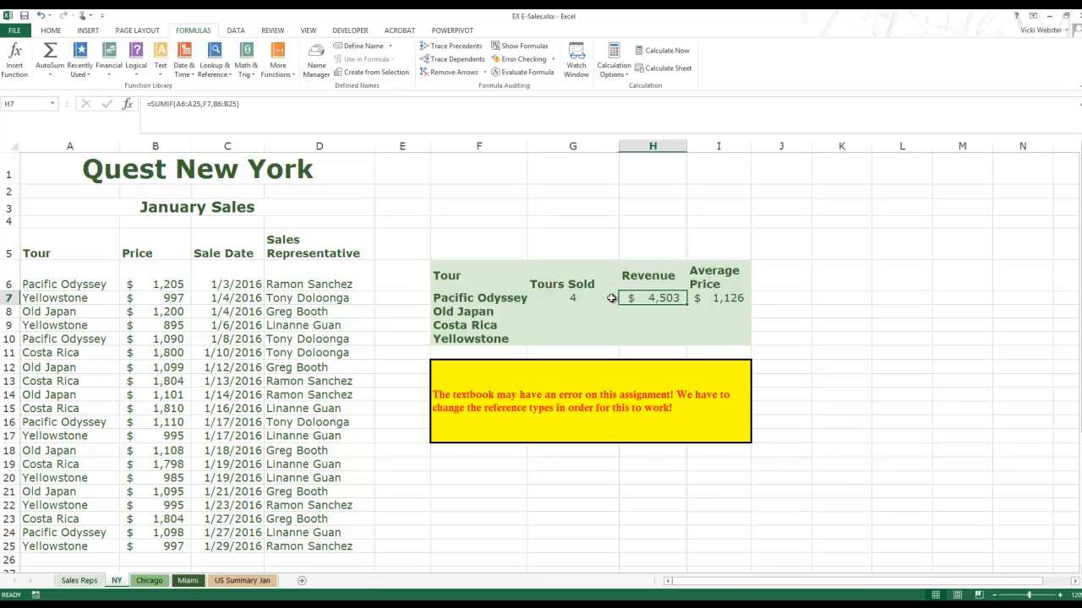
double_click(626, 298)
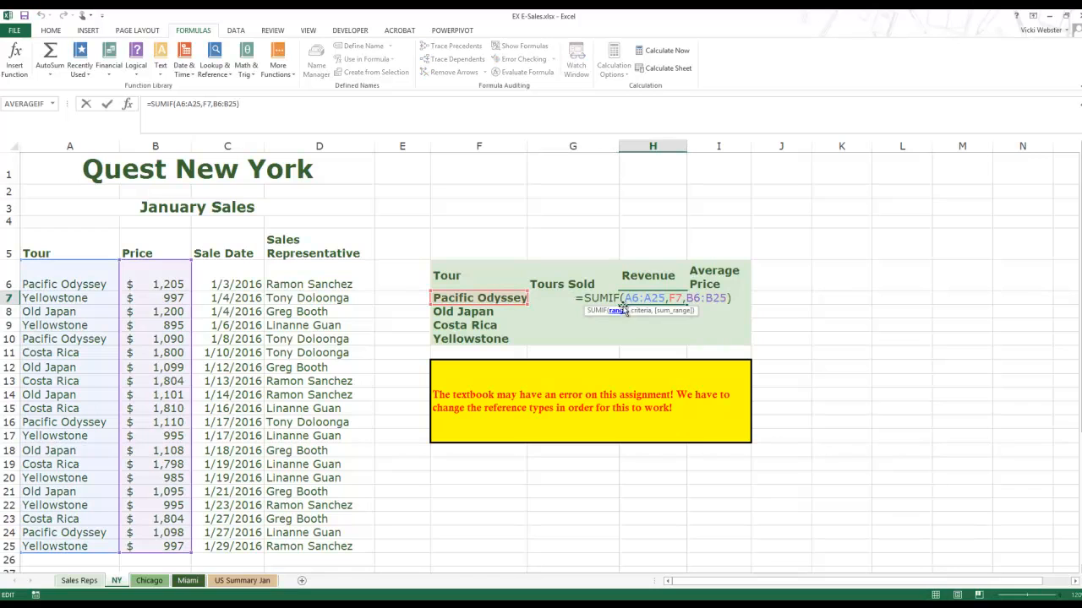
key(F4)
click(661, 297)
key(F4)
click(717, 297)
key(F4)
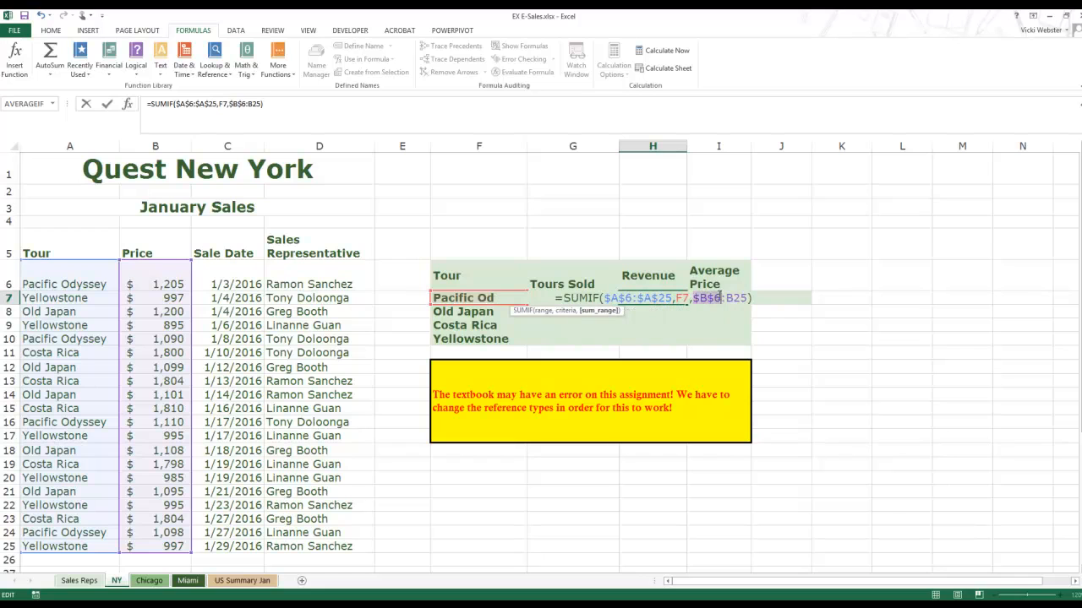
click(742, 297)
key(F4)
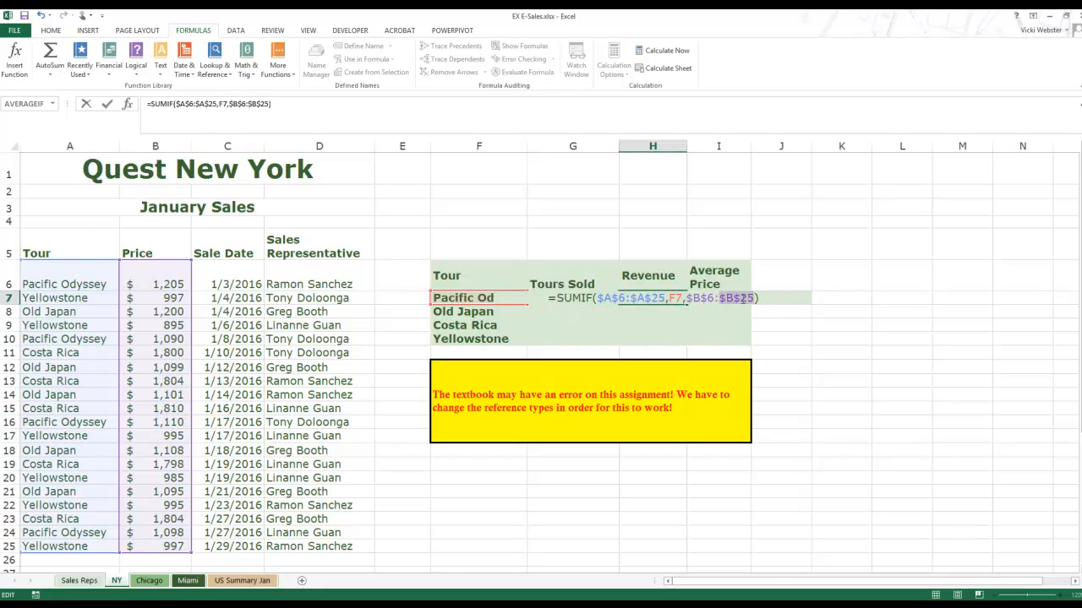
key(Return)
- Make both ranges in the AVERAGEIF formula in I7 absolute, using $A$6:$A$25 and $B$6:$B$25 and keeping F7 relative
double_click(717, 298)
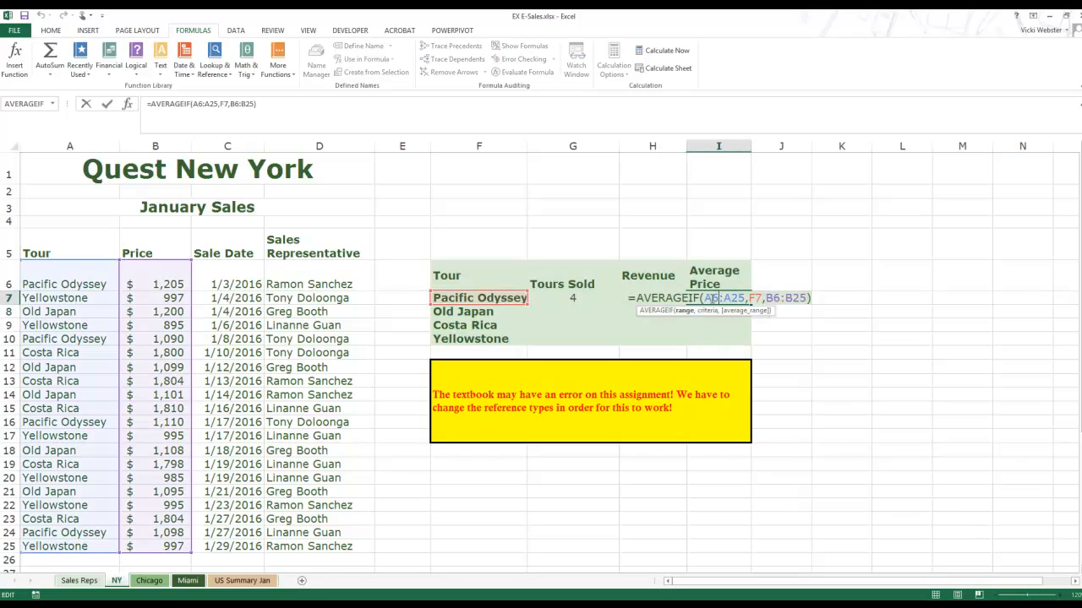
key(F4)
click(740, 298)
key(F4)
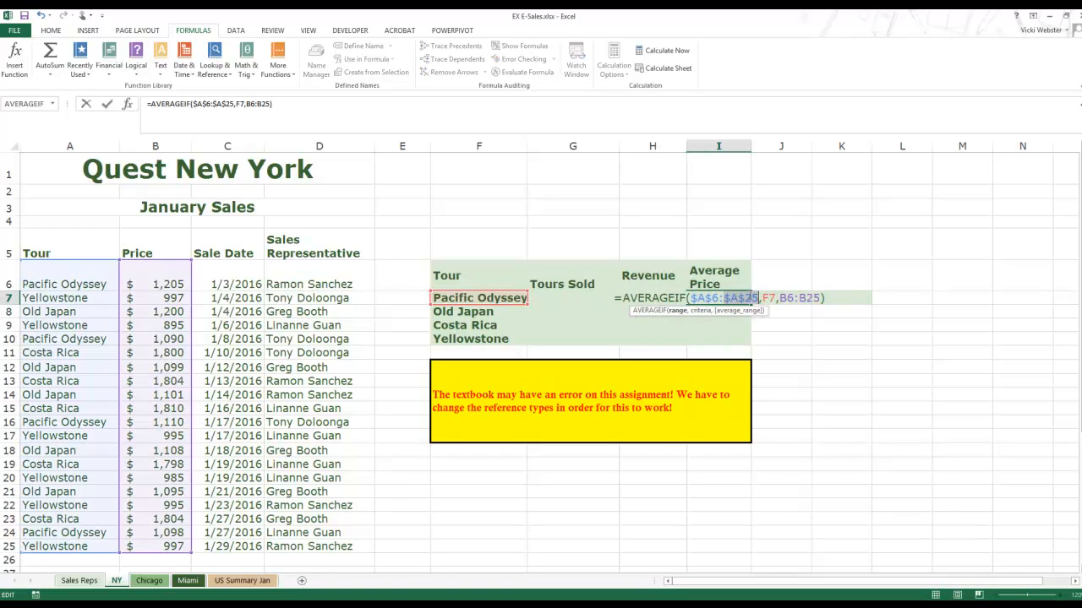
click(786, 298)
key(F4)
click(813, 298)
key(F4)
key(Return)
- Copy the Tours Sold, Revenue and Average Price formulas from G7:I7 down through row 10
click(700, 342)
drag(580, 298, 745, 346)
click(843, 350)
click(796, 432)
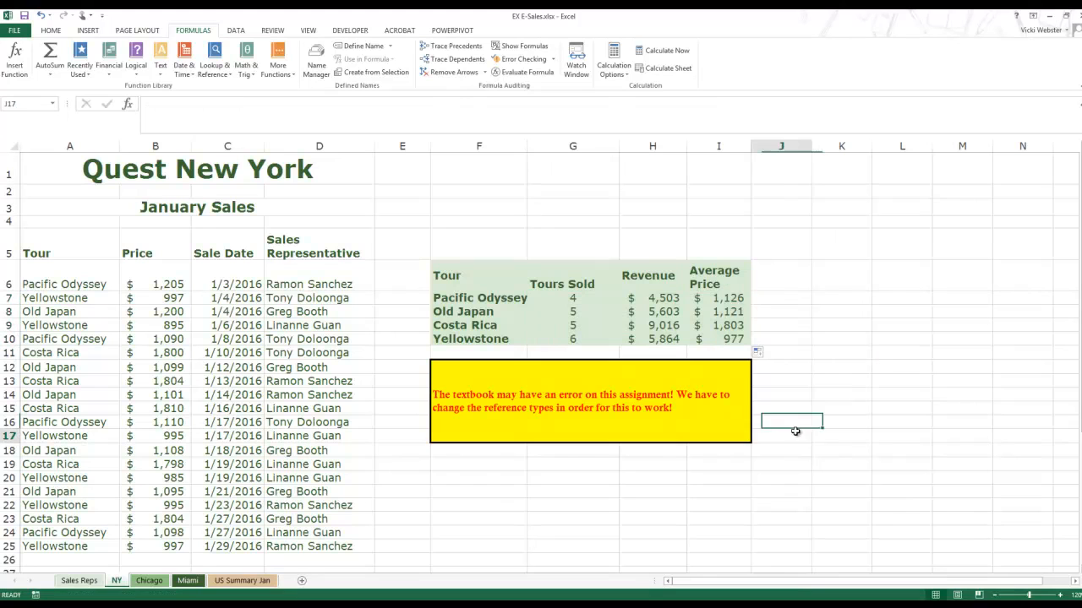
- Search for sumif in the Insert Function dialog from cell F20, and cancel without inserting a function
click(588, 493)
click(501, 481)
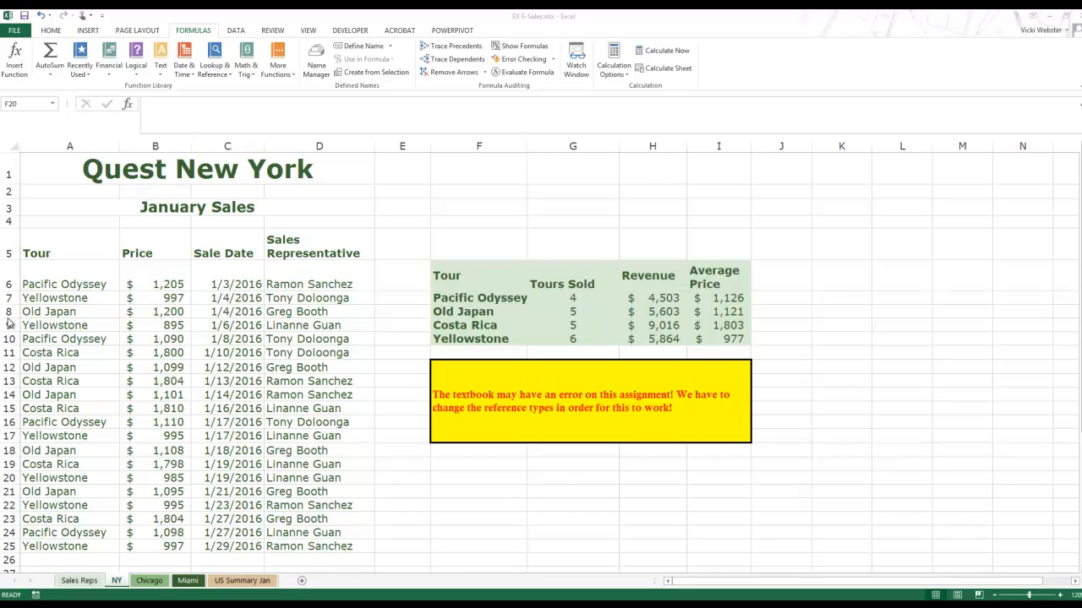
click(524, 477)
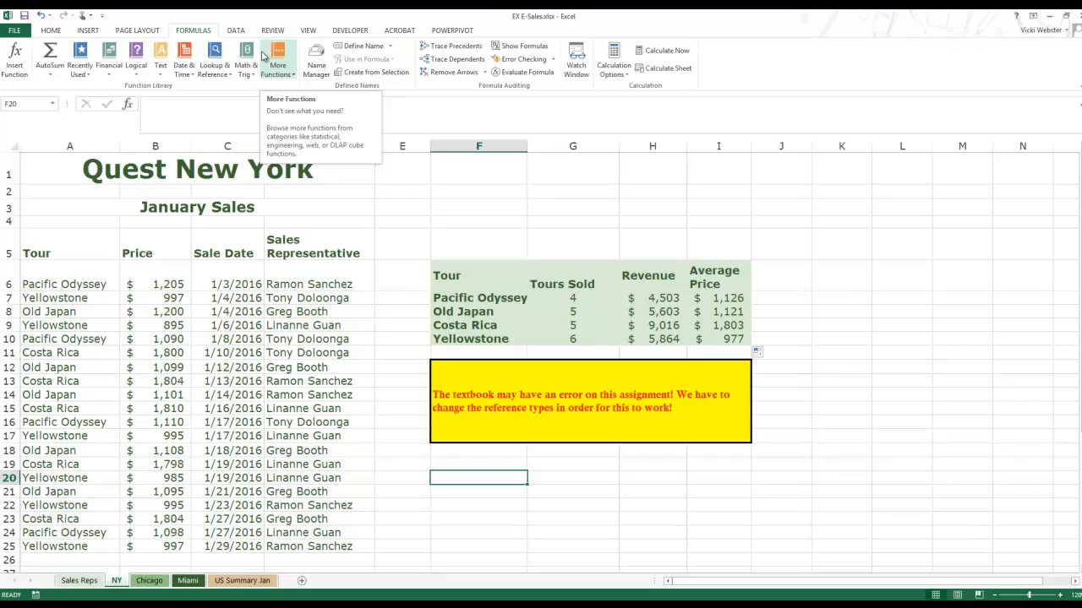
click(126, 103)
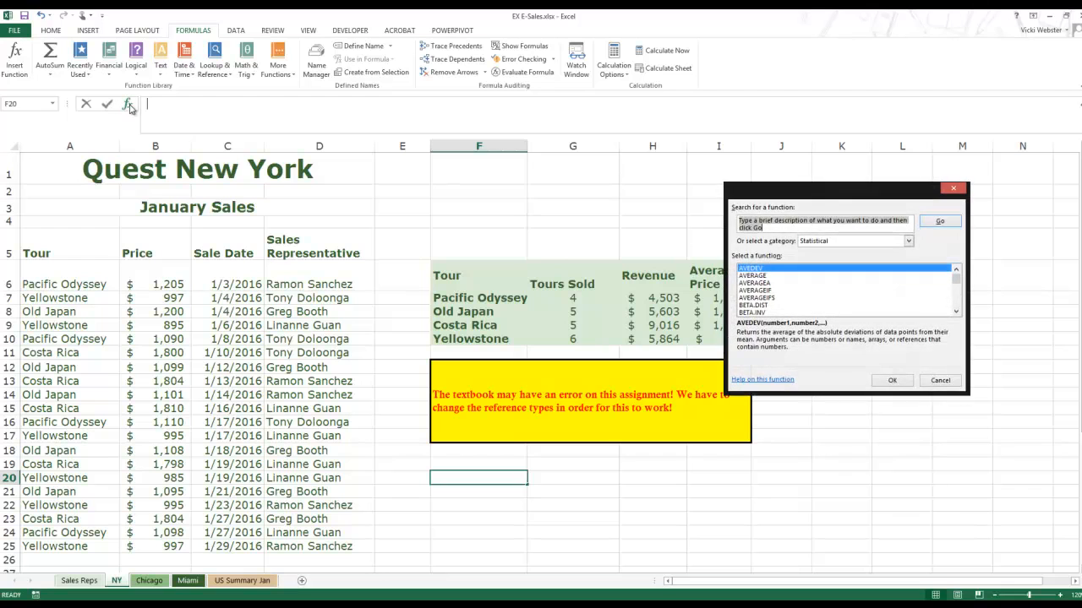
drag(800, 196, 379, 155)
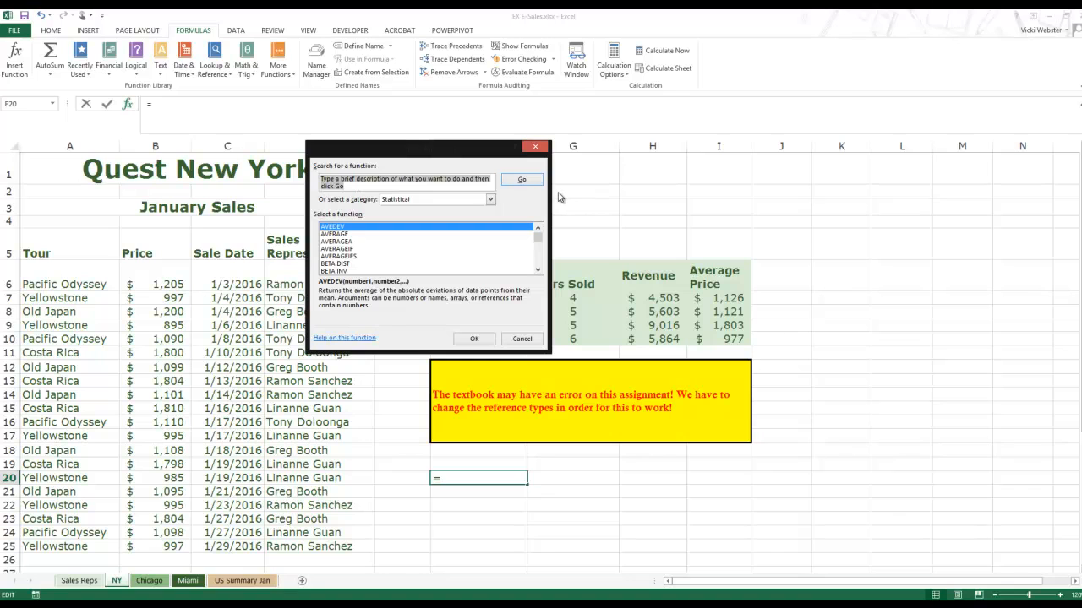
text(sumif)
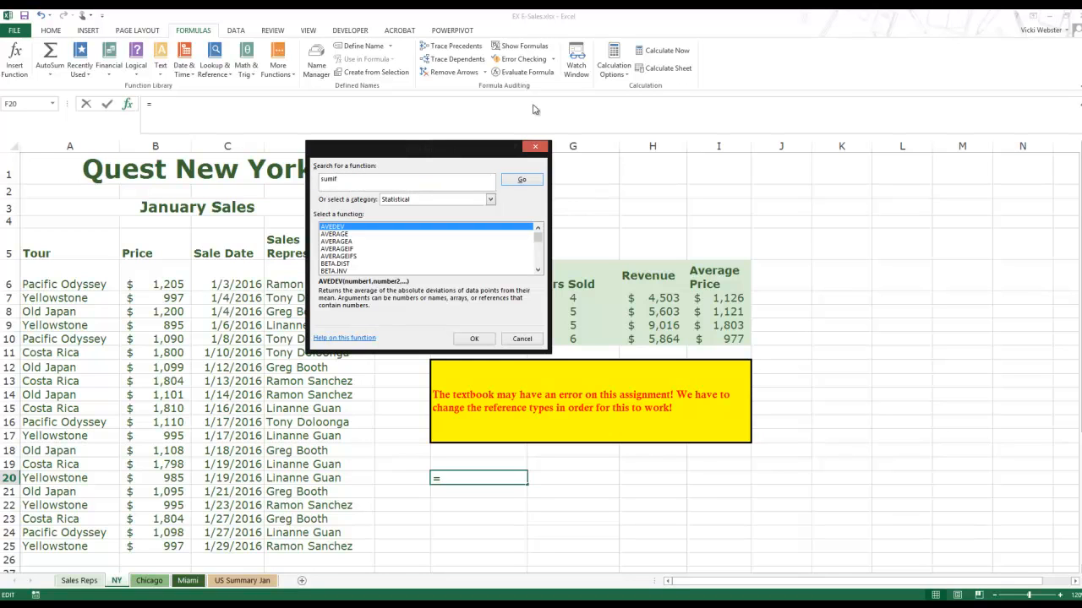
click(520, 178)
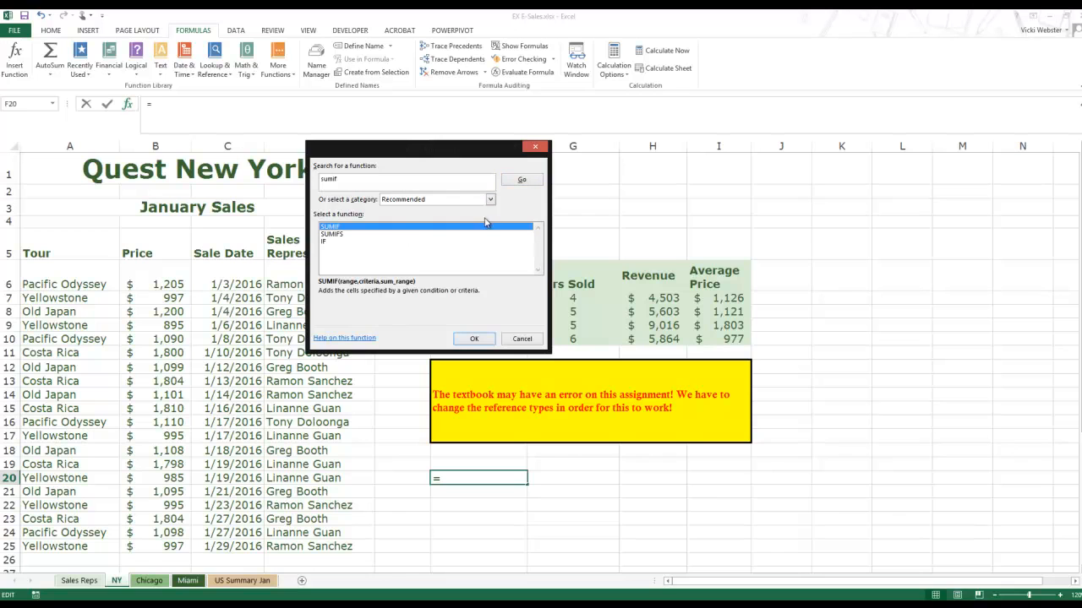
click(521, 338)
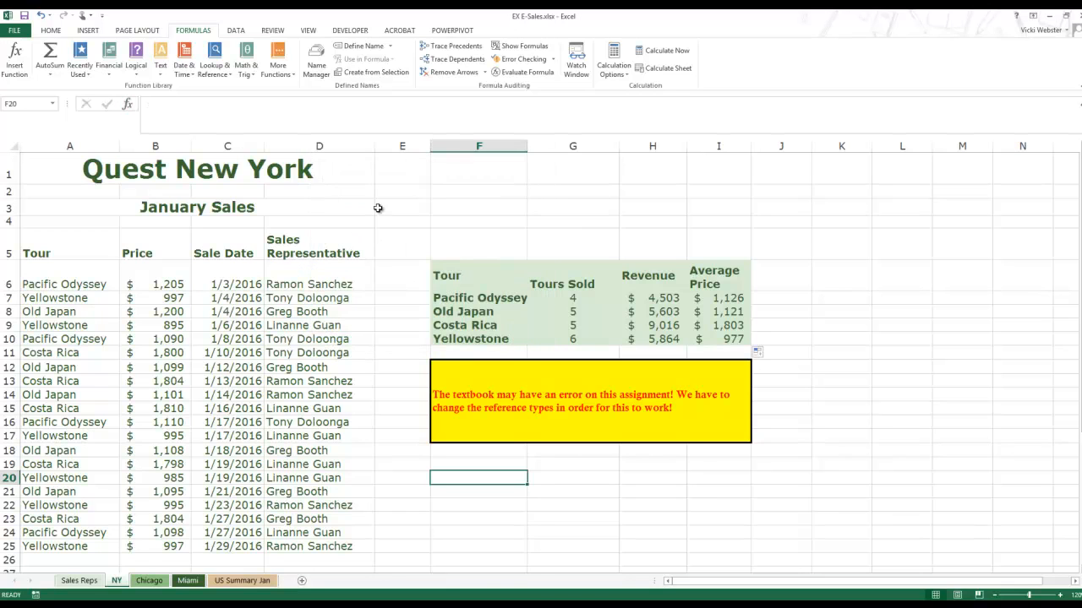
- Open Insert Function from cell E3 to view the most recently used functions, and cancel it
click(380, 209)
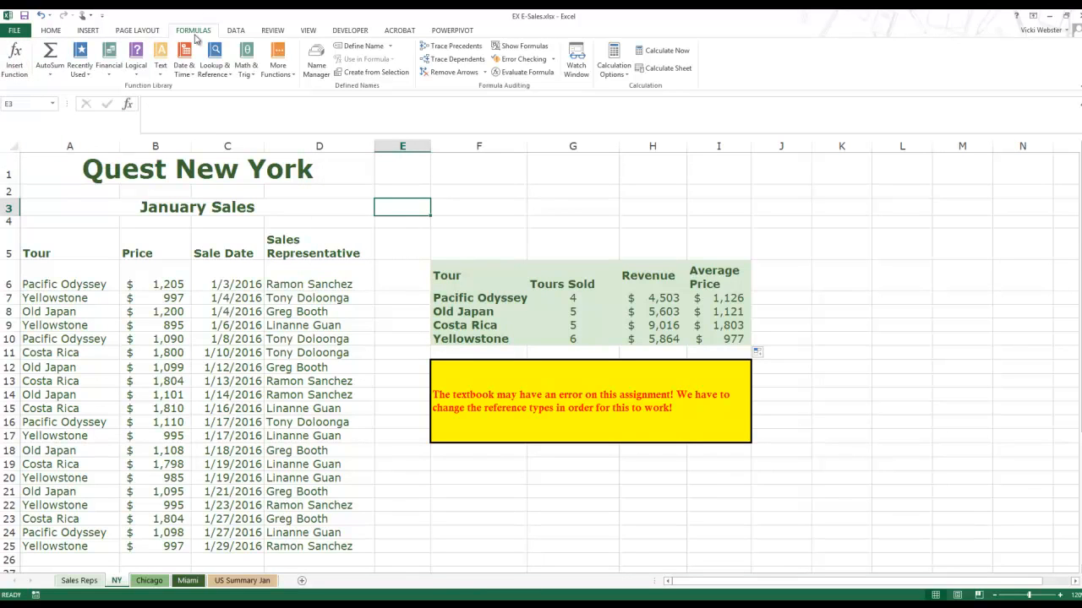
click(23, 58)
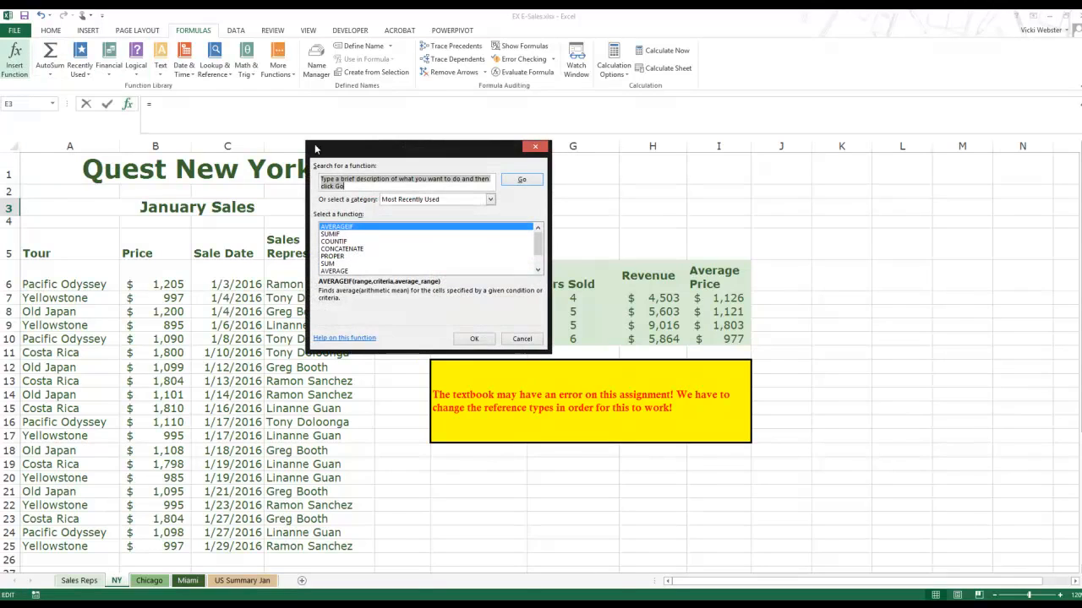
click(525, 338)
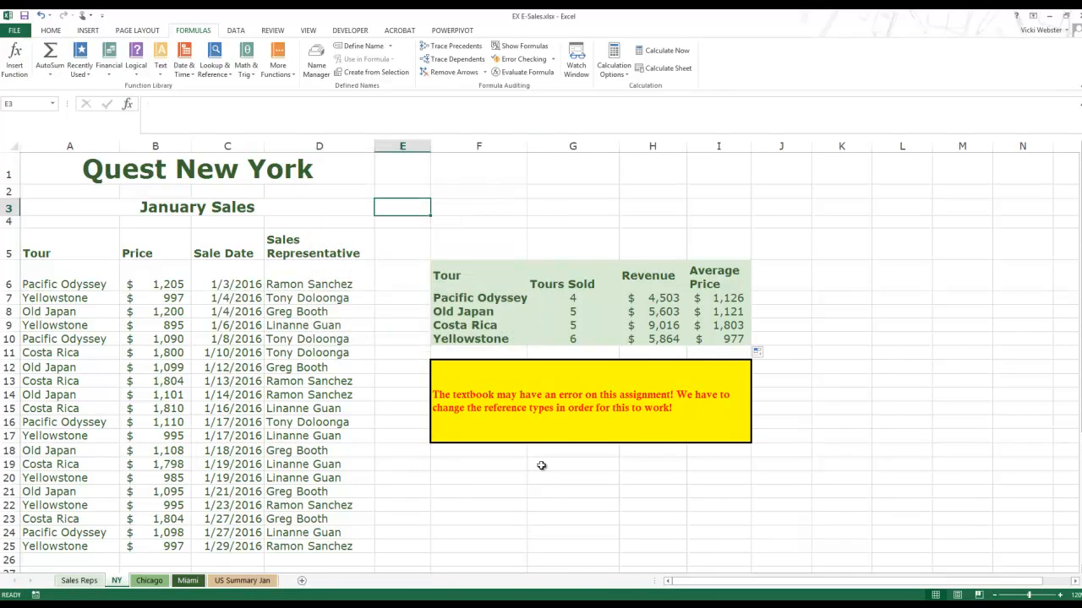
click(556, 504)
click(684, 468)
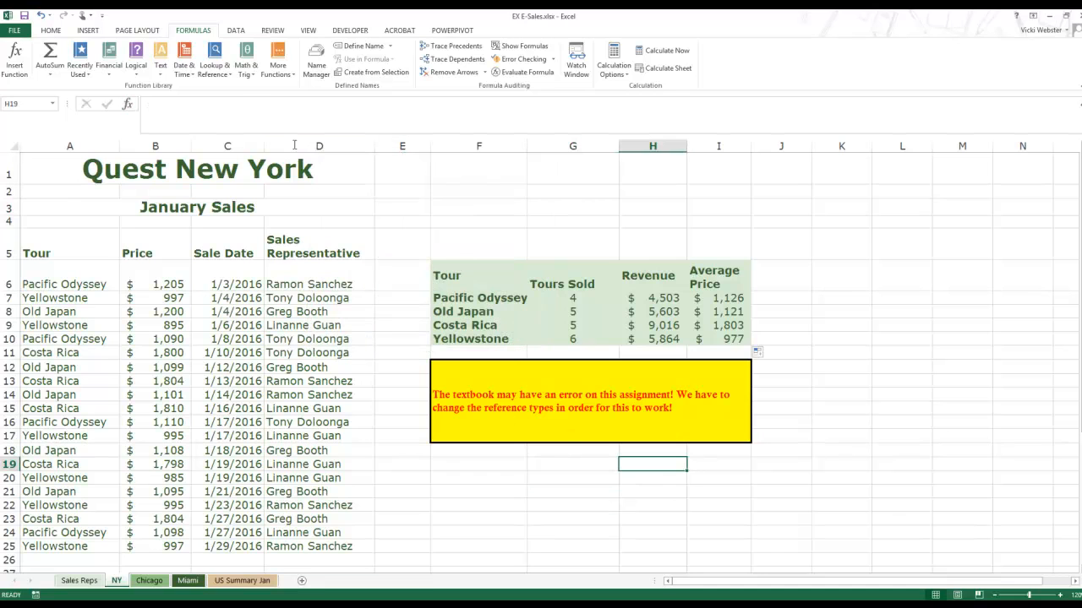
- Start a test SUMIF formula in F2 with A6:A25 as the first argument and B6:B25 as the second
click(480, 191)
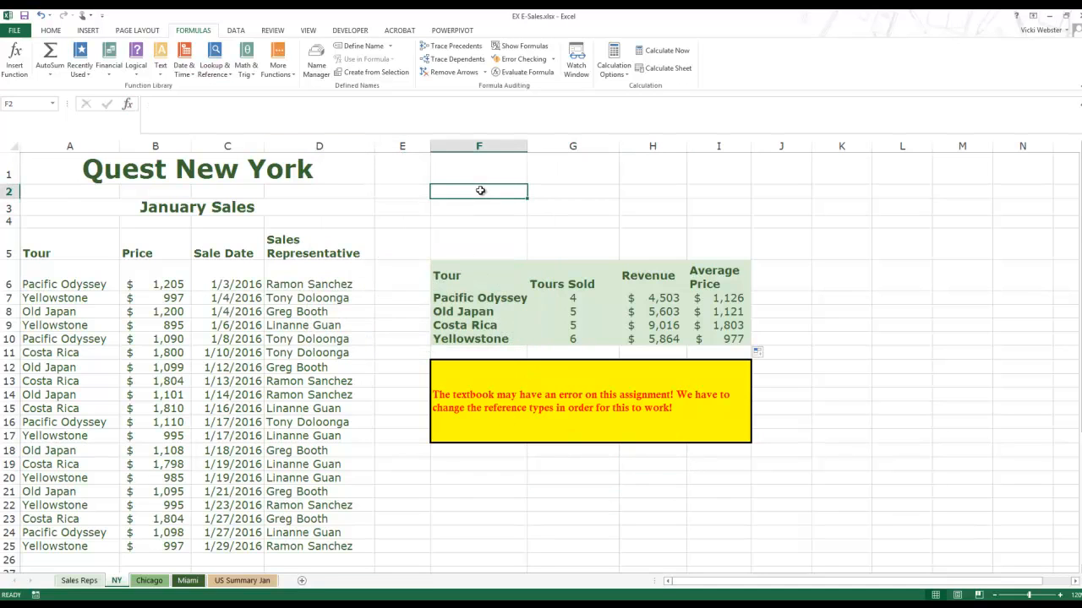
text(=sumif)
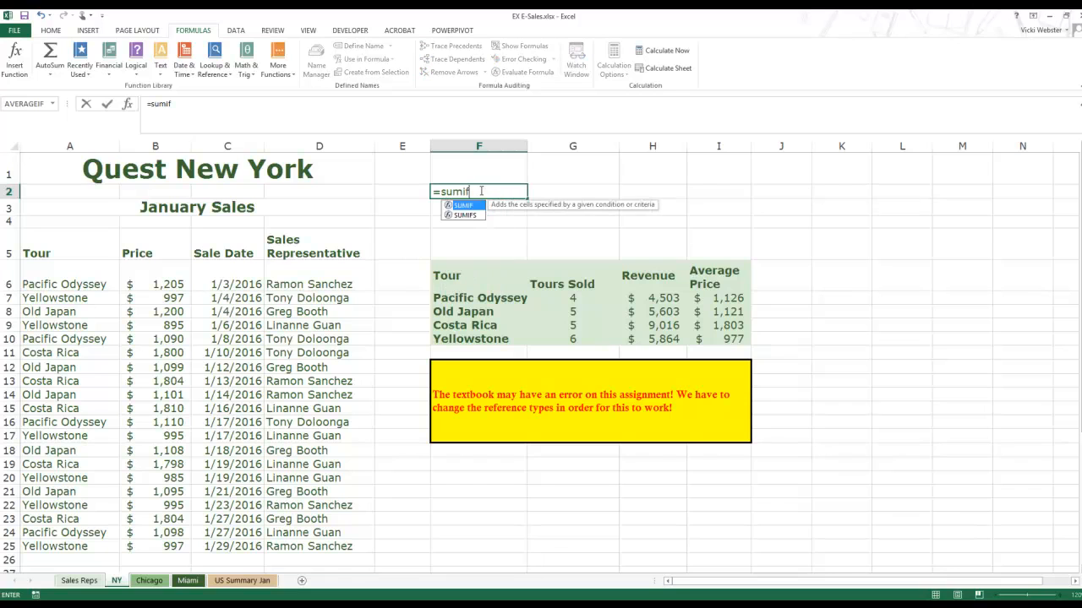
text(()
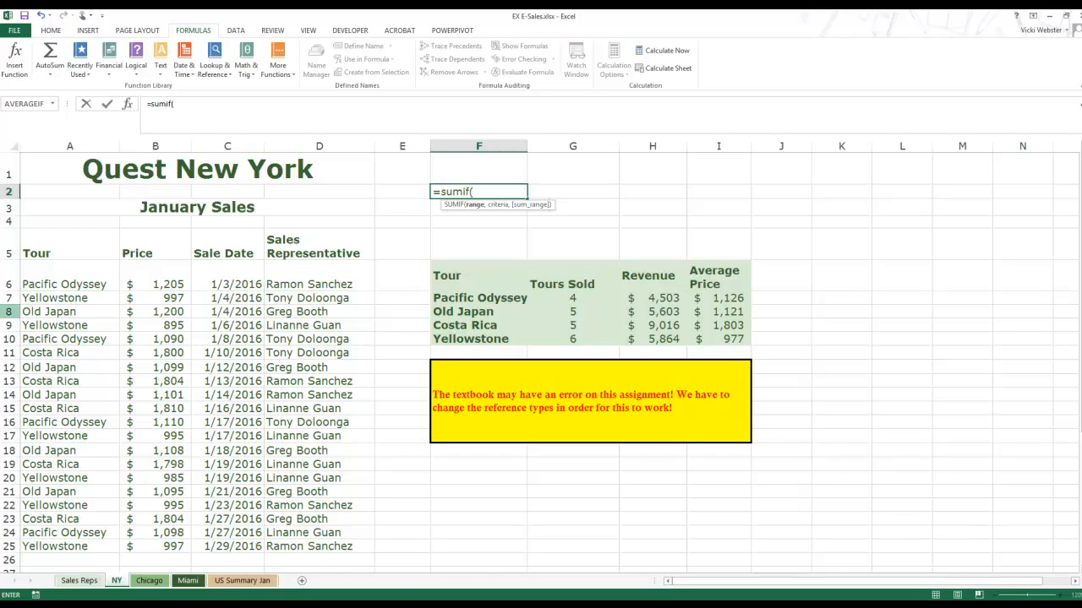
drag(72, 284, 64, 549)
text(,)
drag(166, 284, 156, 553)
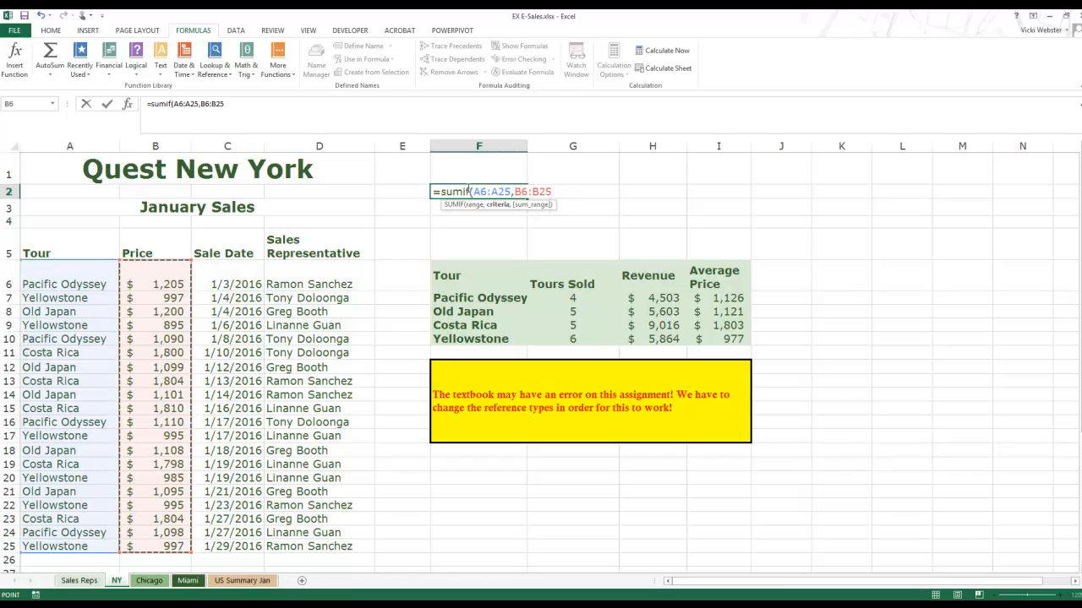
- Replace the function in the F2 test formula with COUNTIF and enter it as =COUNTIF(A6:A25,B6:B25)
drag(469, 192, 442, 194)
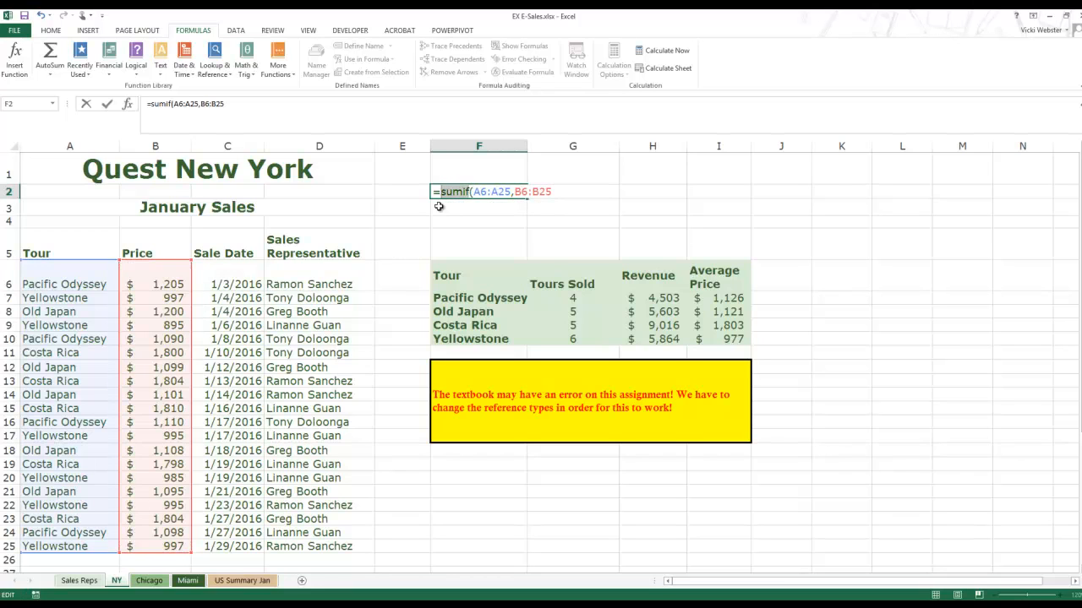
text(countif)
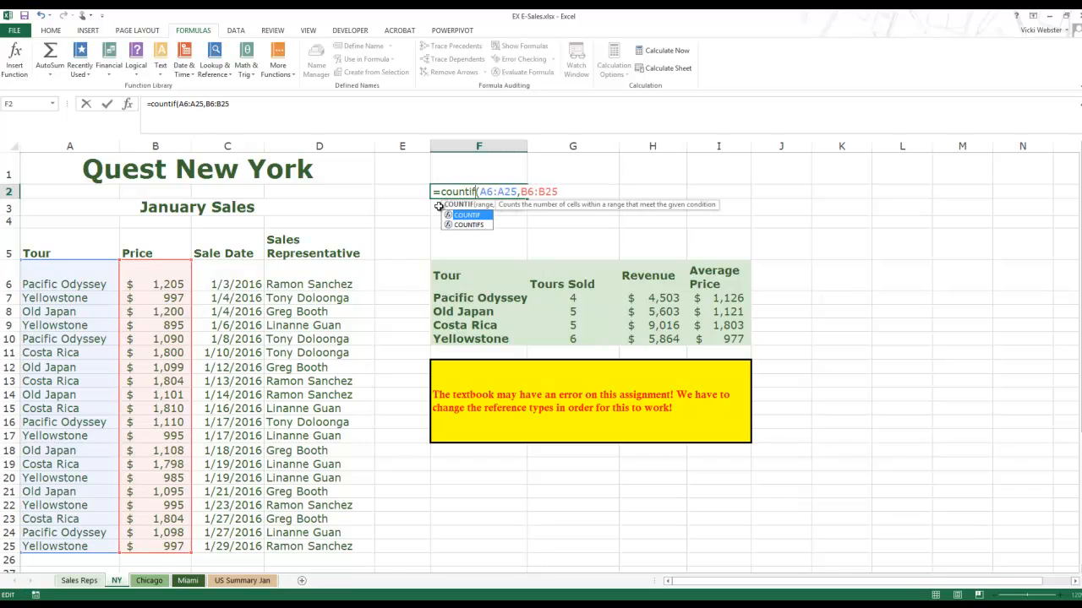
click(573, 191)
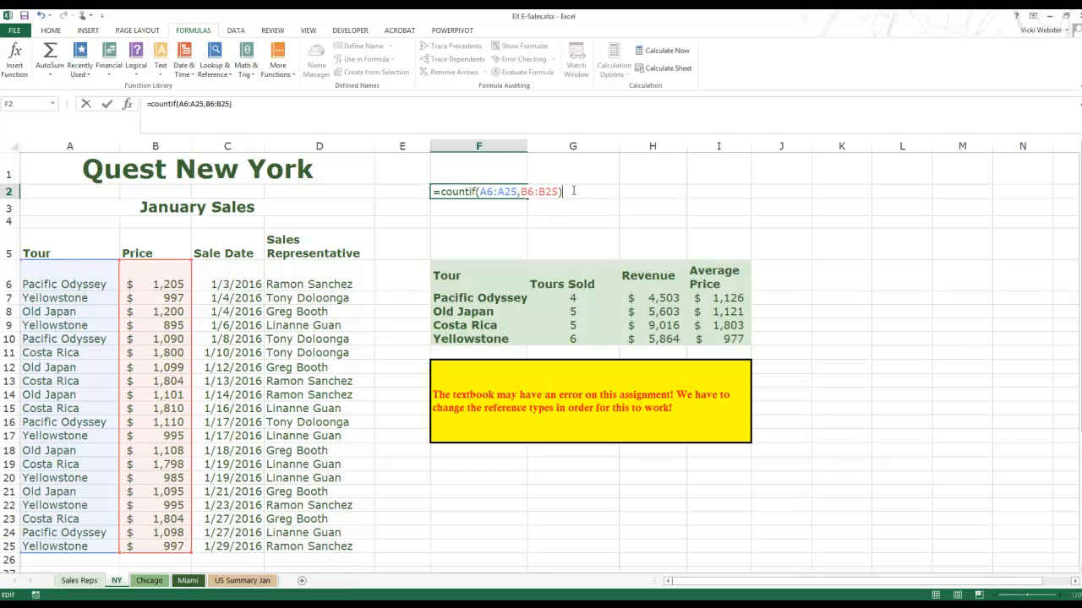
key(Return)
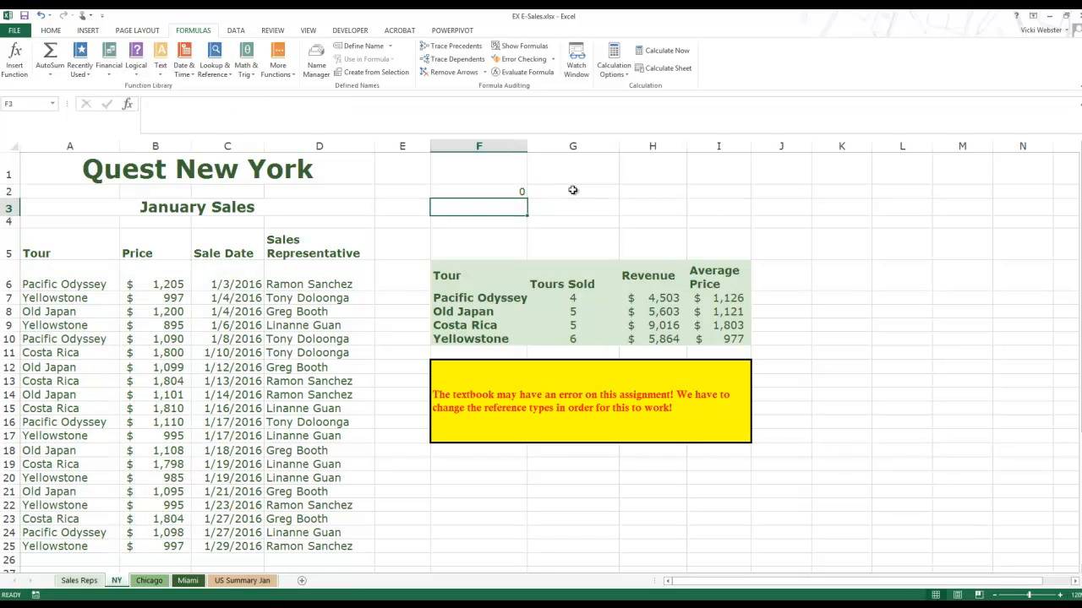
- Replace the criteria argument B6:B25 in the F2 test formula with cell F7
key(Up)
double_click(500, 191)
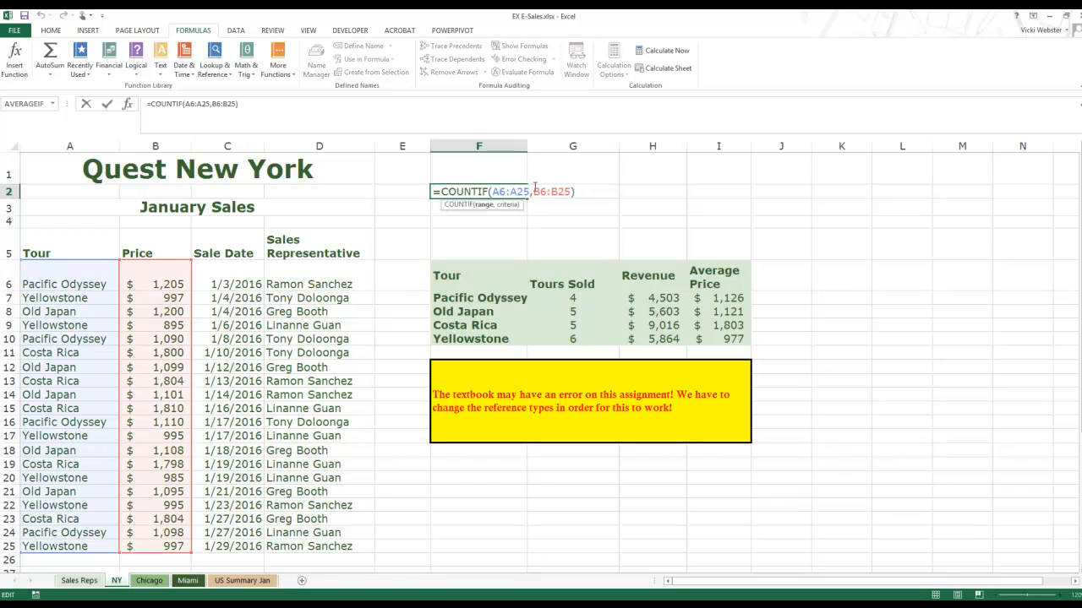
drag(534, 192, 570, 192)
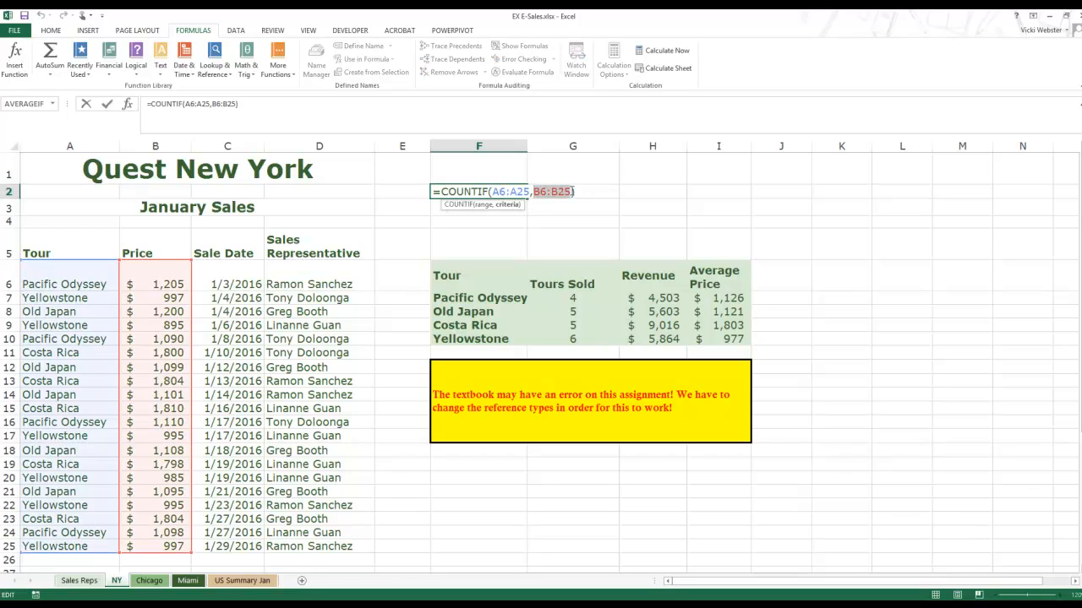
click(483, 296)
key(Return)
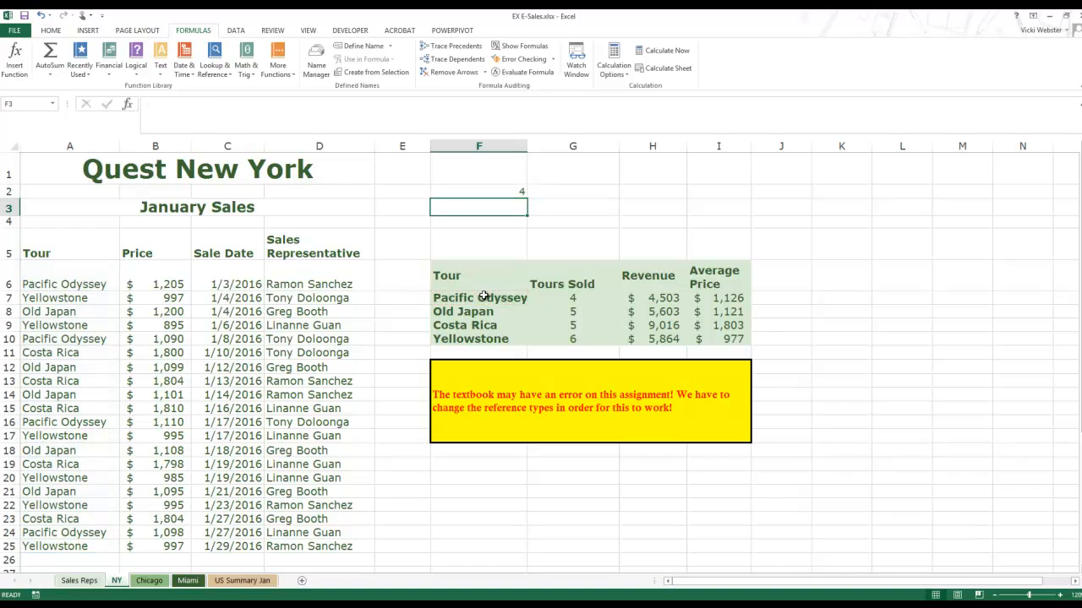
- Review the arguments of the COUNTIF test formula in F2 and clear the cell
click(499, 188)
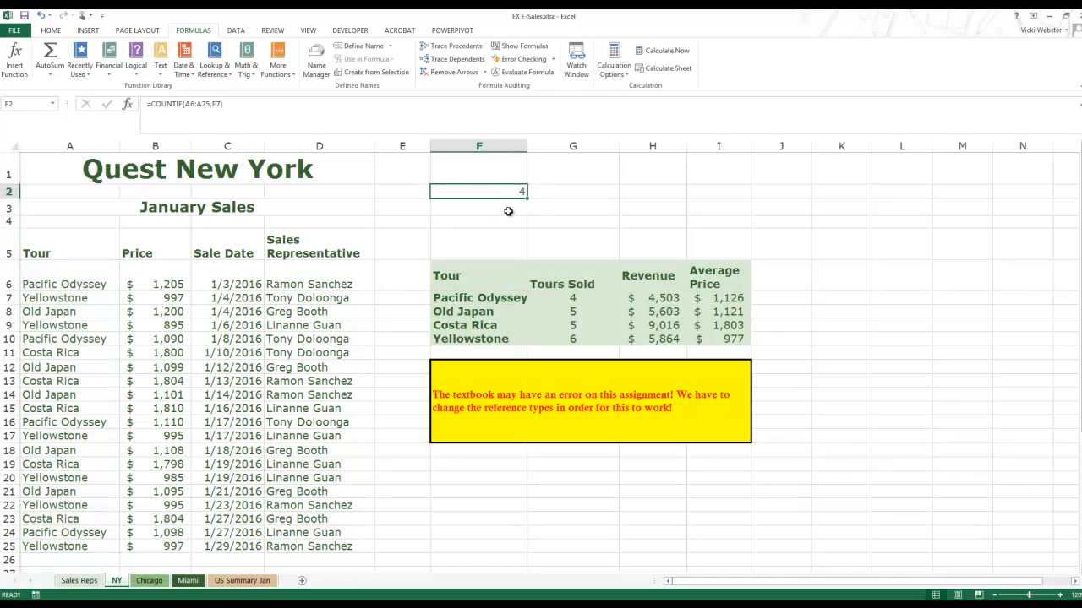
double_click(517, 192)
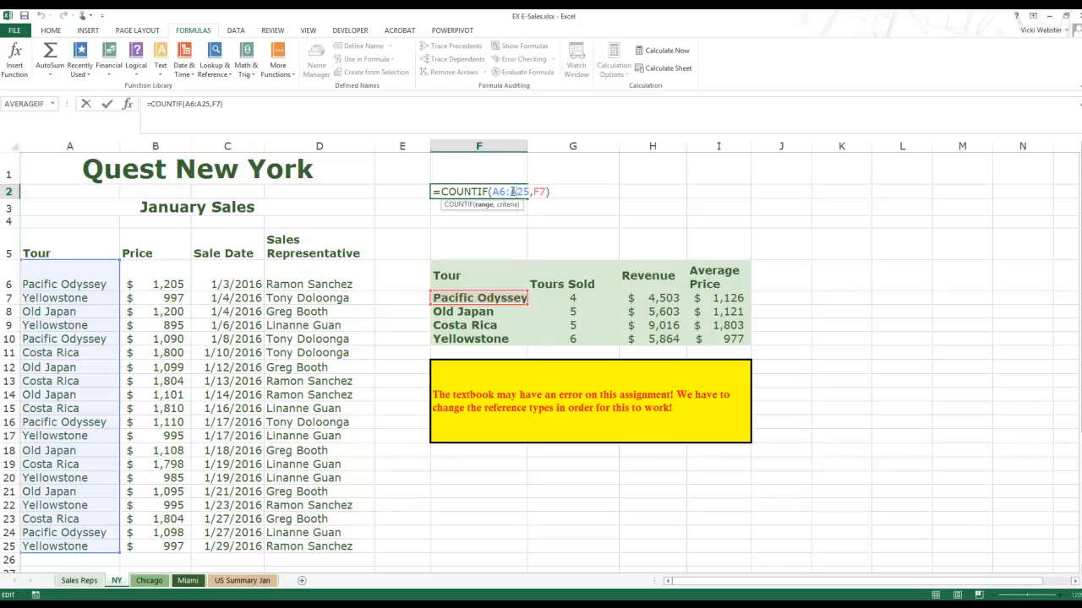
key(Escape)
key(Delete)
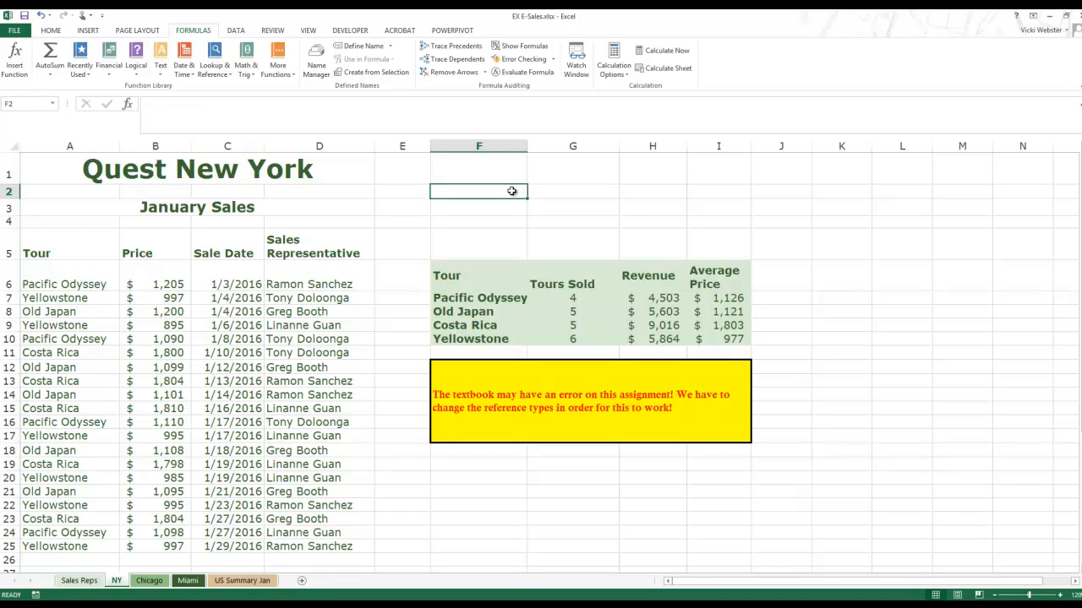
key(Return)
key(Up)
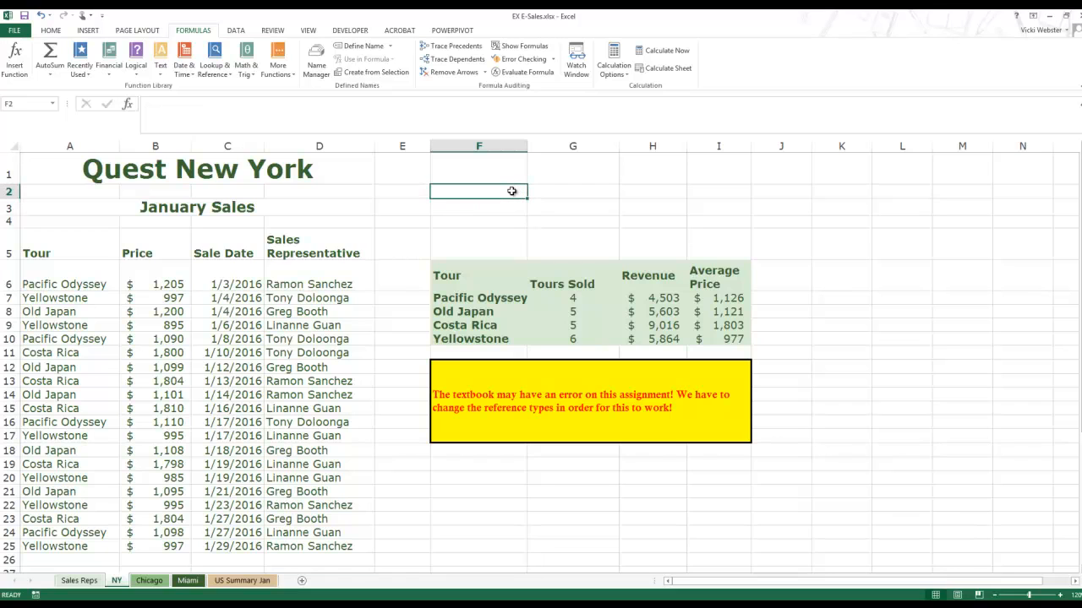